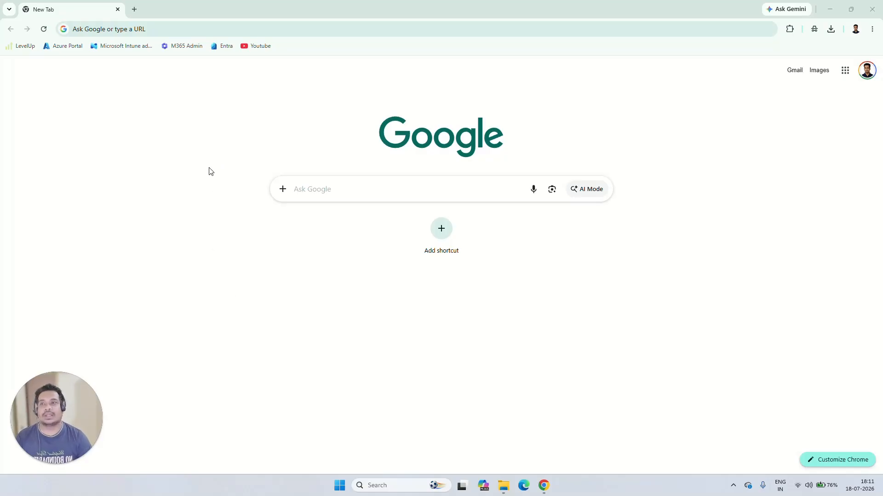
Step: Search Google for the Broadcom support portal and open its home page from the results
left_click(205, 27)
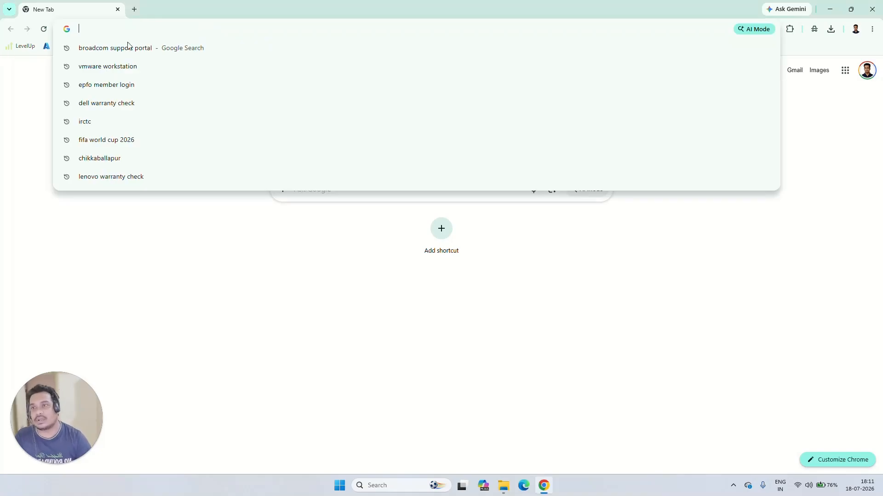
left_click(89, 52)
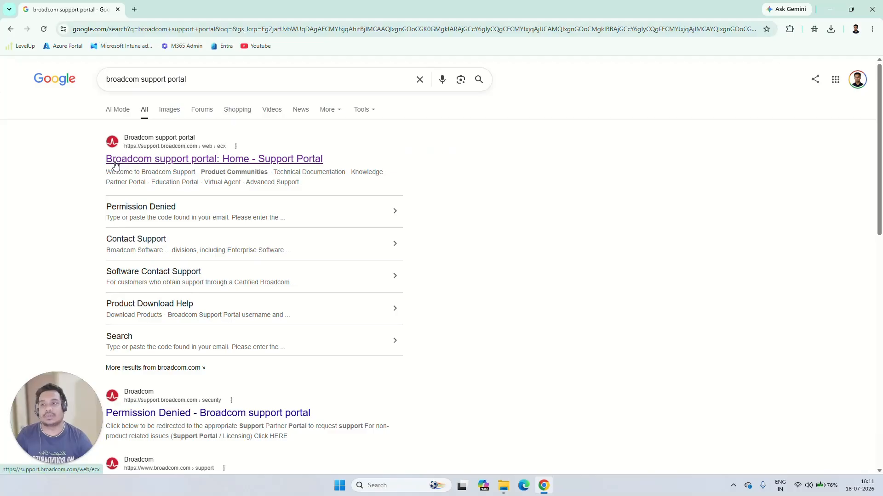
left_click(167, 164)
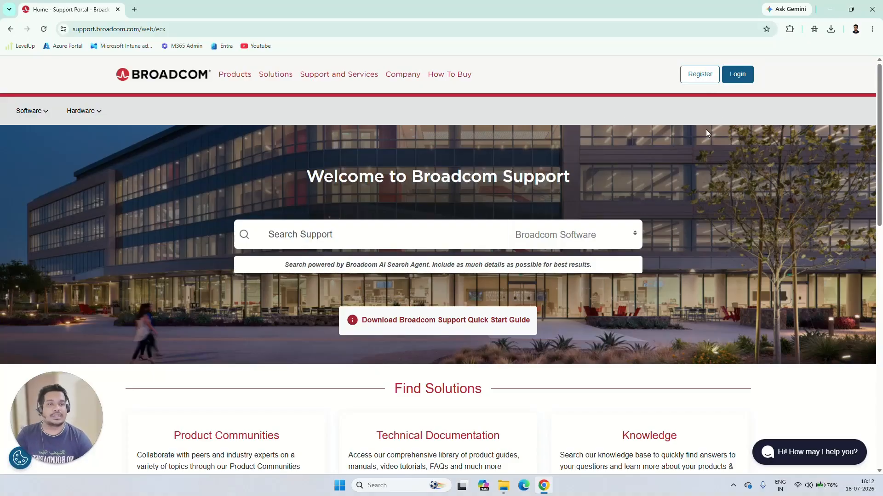
Step: Open the Broadcom account registration page, examine its email address field, and close the page to return to the support home page
left_click(707, 76)
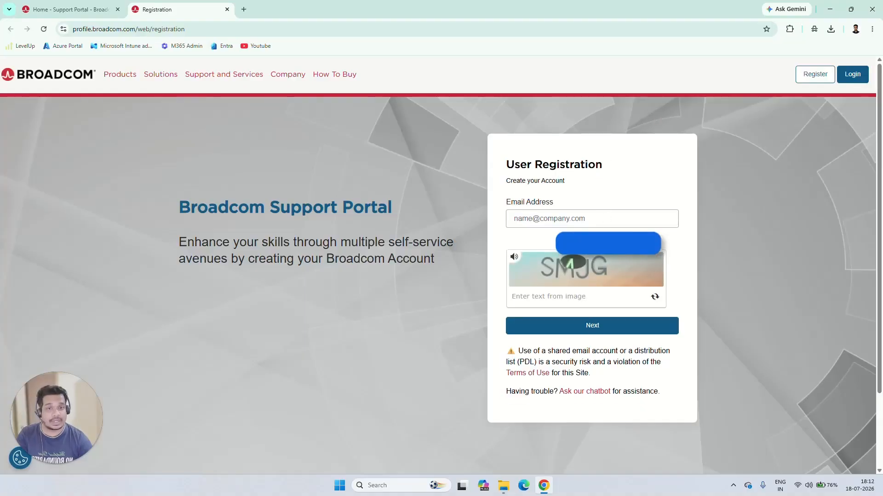
left_click(592, 219)
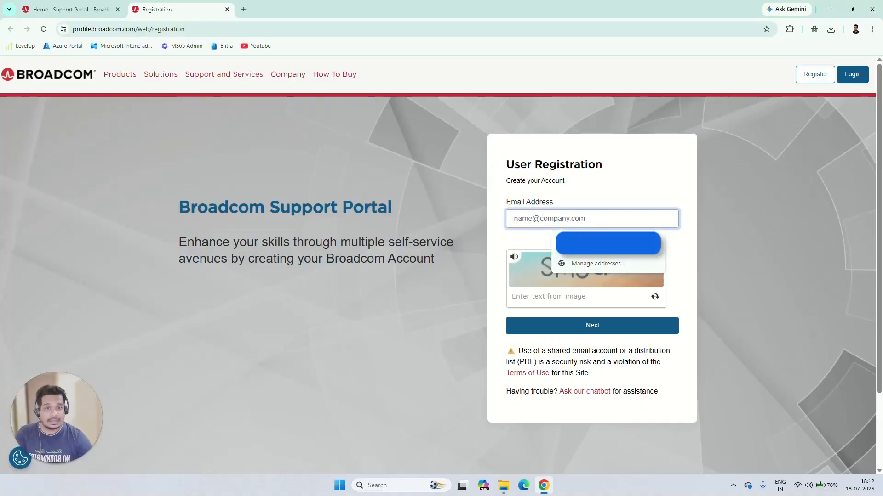
left_click_drag(506, 204, 559, 205)
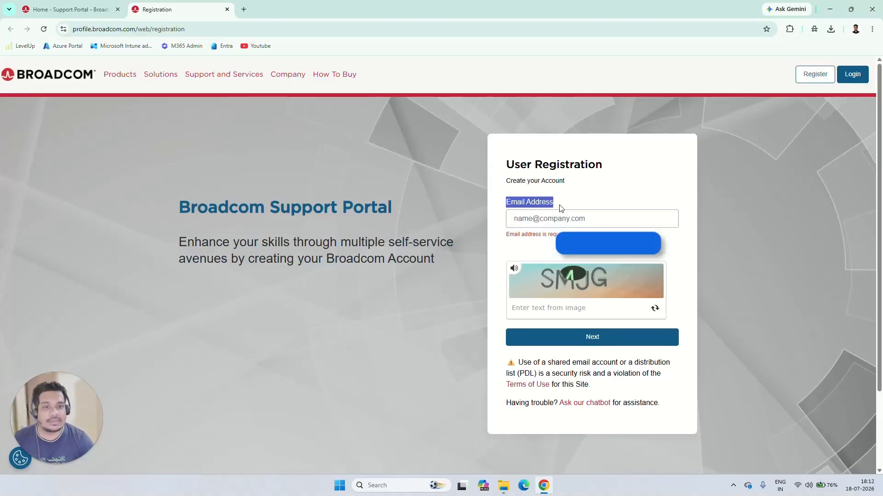
left_click(559, 205)
left_click(627, 212)
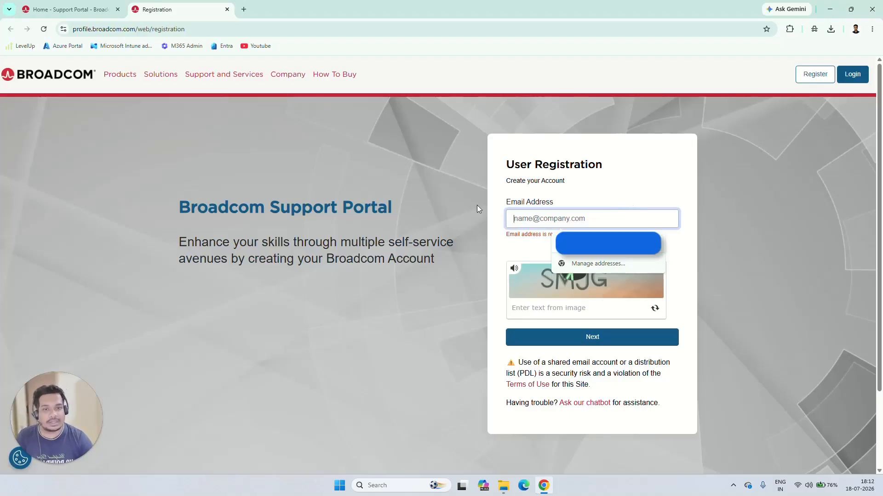
left_click(660, 171)
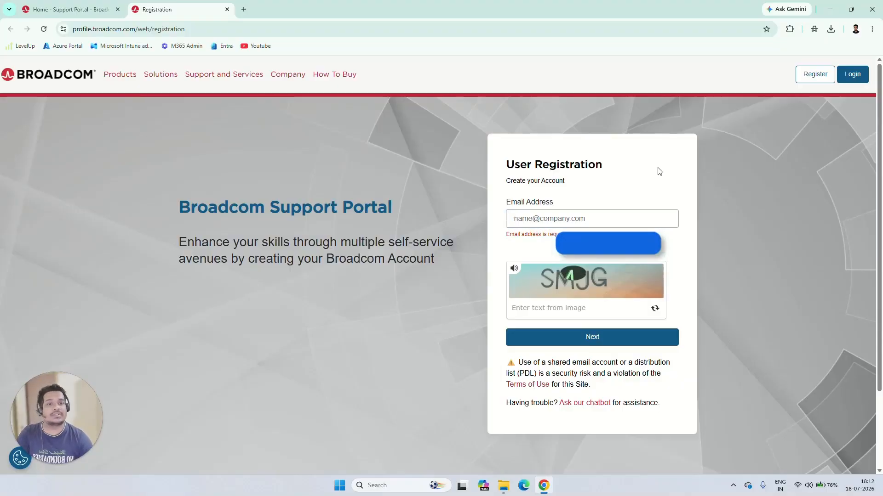
left_click(72, 11)
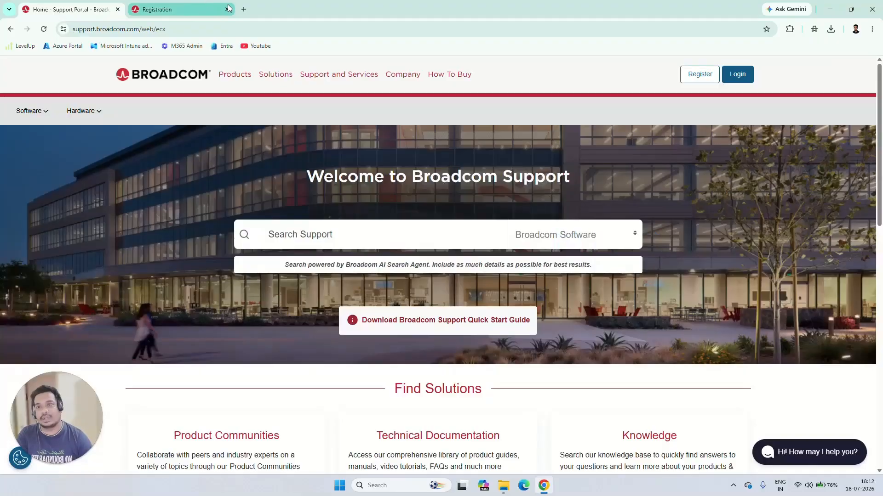
left_click(204, 9)
left_click(227, 9)
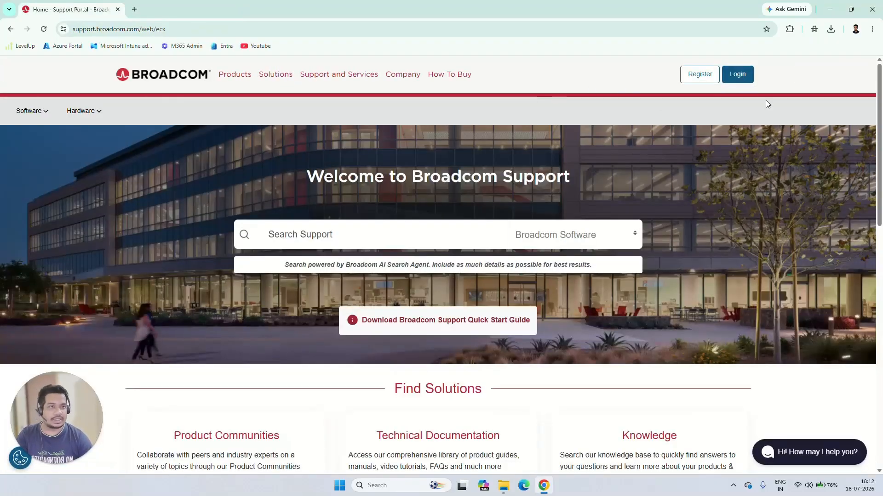
Step: Sign in to the Broadcom support portal with the account's username and password
left_click(741, 75)
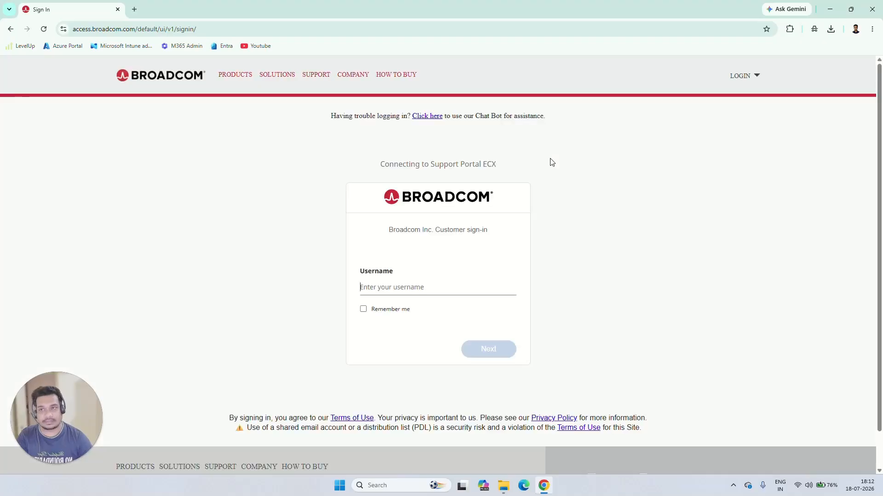
type("j")
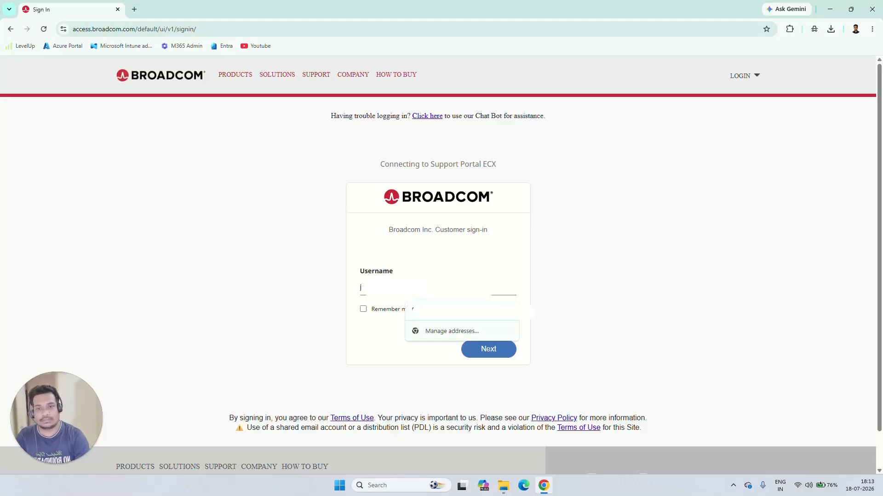
key("Return")
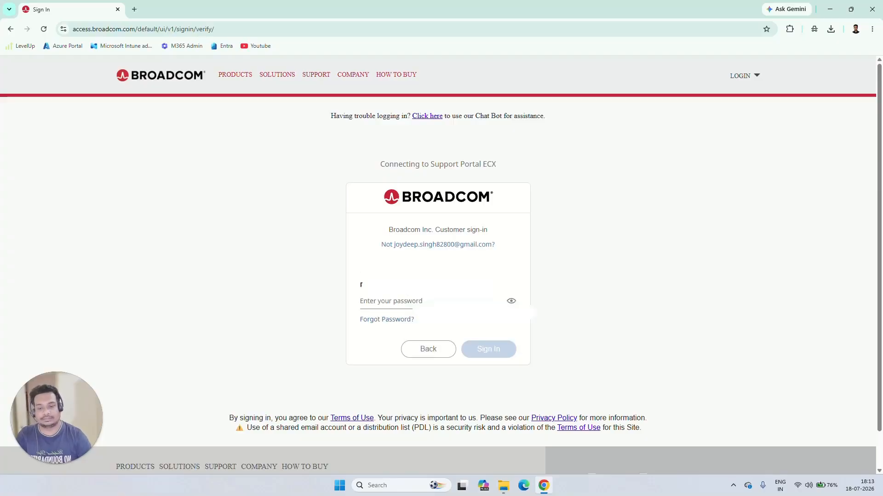
type("••••••••••••")
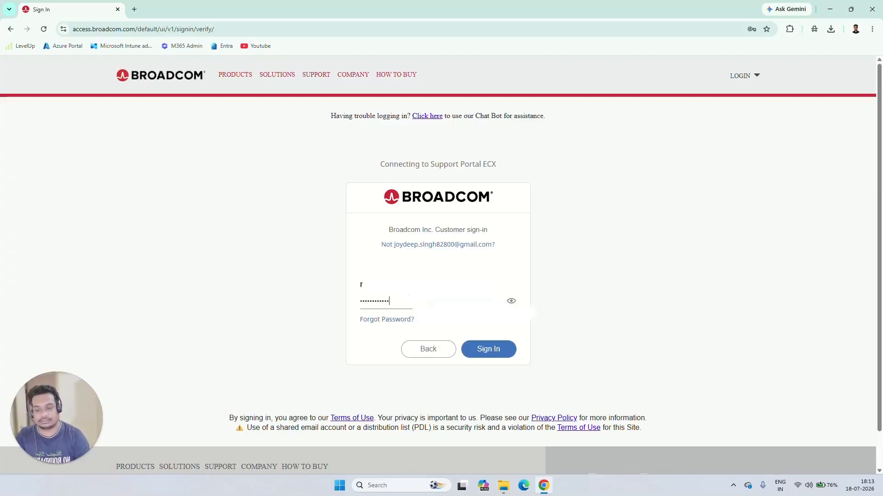
type("•••••")
key("Return")
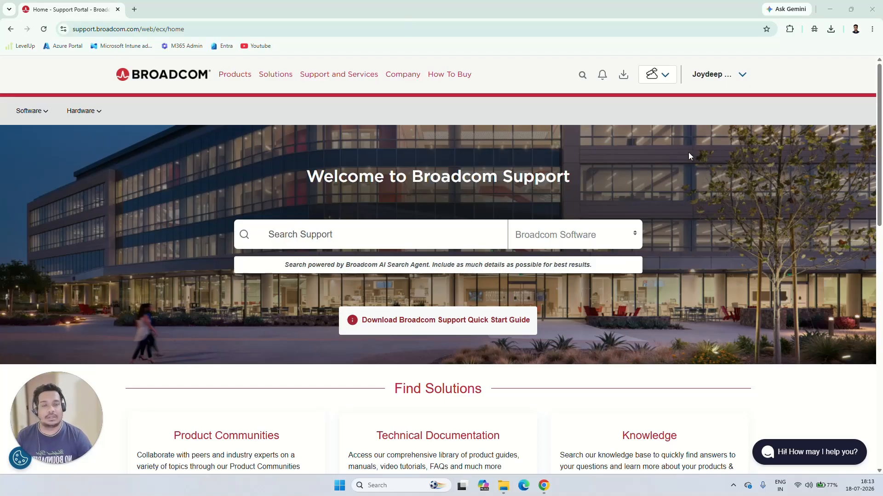
Step: Switch the portal division to VMware Cloud Foundation and open the My Downloads page
left_click(657, 75)
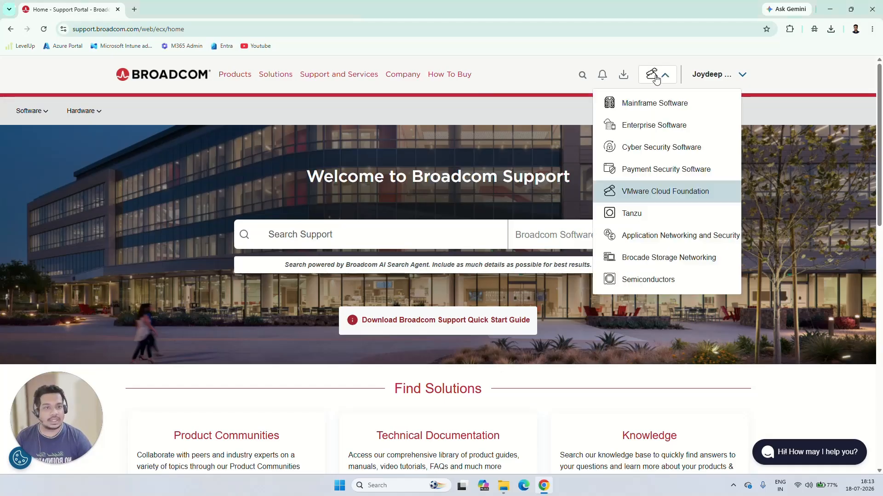
left_click(690, 196)
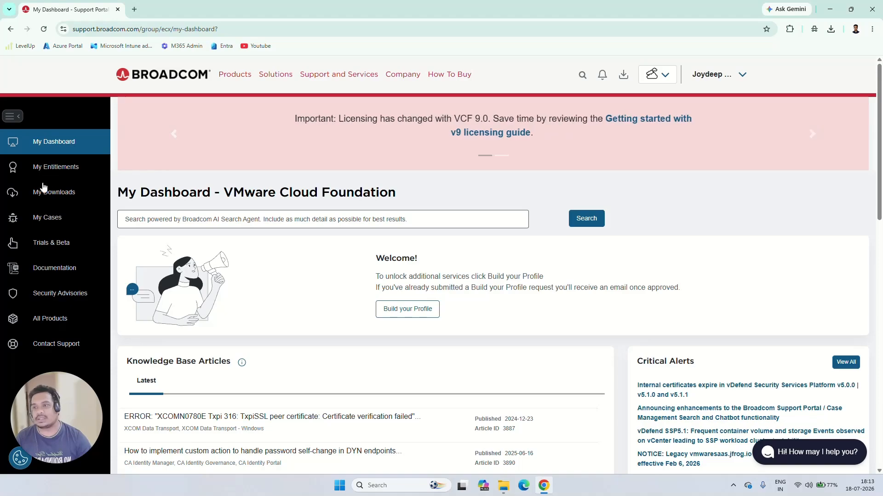
left_click(55, 199)
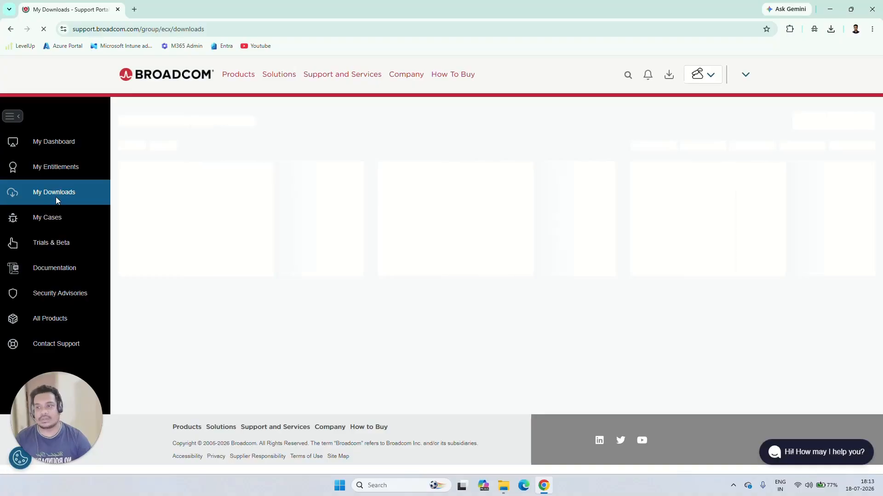
left_click(841, 238)
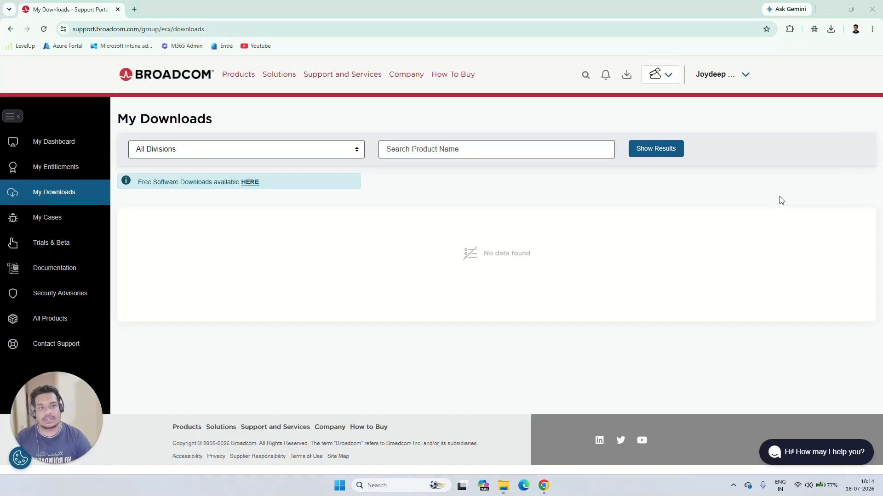
mouse_move(145, 204)
left_mouse_down()
mouse_move(114, 178)
mouse_move(151, 161)
mouse_move(286, 157)
mouse_move(276, 194)
mouse_move(146, 198)
left_mouse_up()
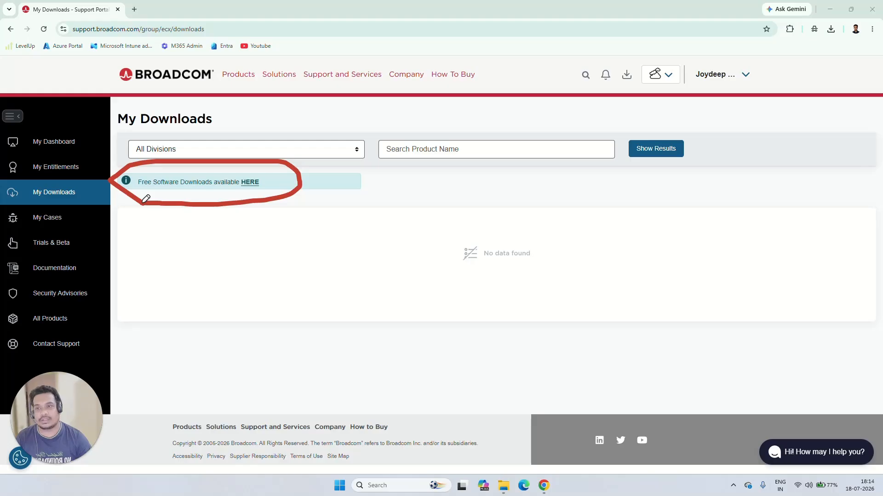
left_click(251, 175)
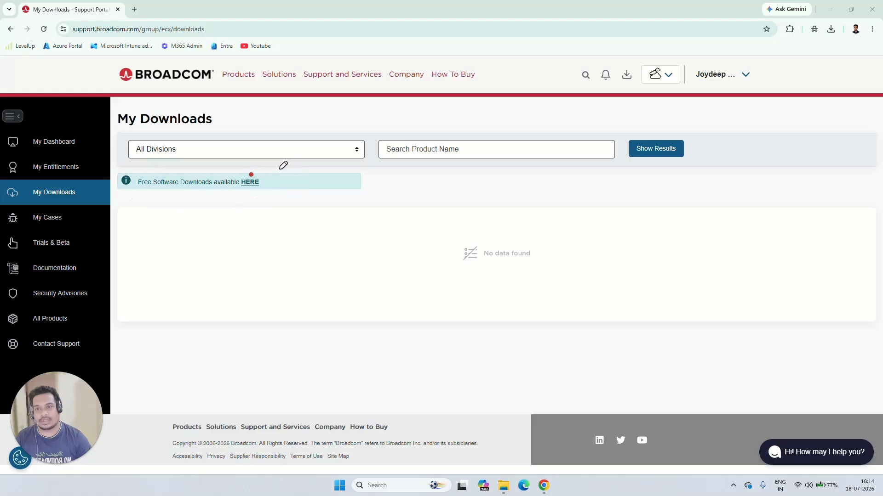
mouse_move(251, 174)
left_mouse_down()
mouse_move(285, 169)
mouse_move(260, 183)
left_mouse_up()
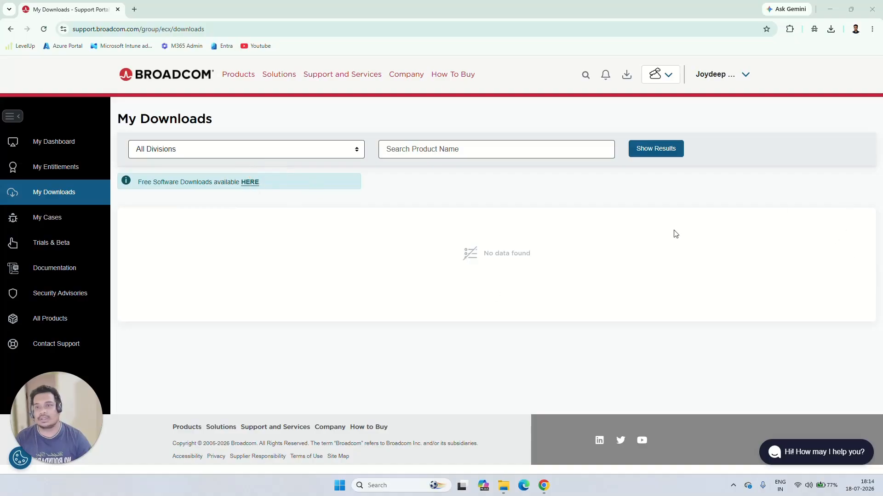
Step: Open the free software downloads list and choose VMware Workstation Pro
left_click(249, 183)
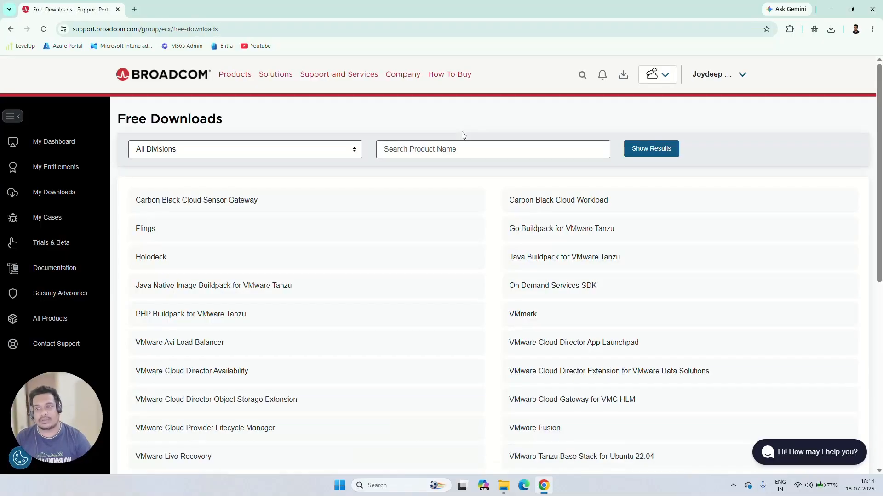
scroll(466, 265, "down", 5)
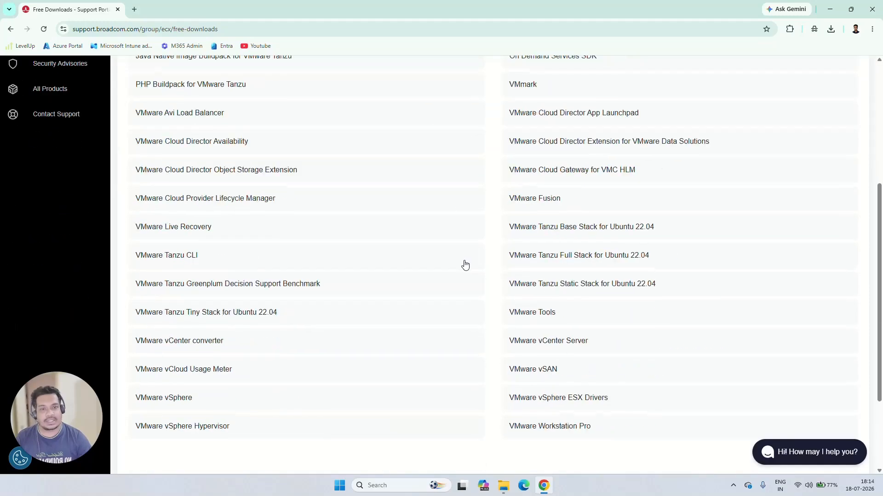
scroll(465, 265, "down", 3)
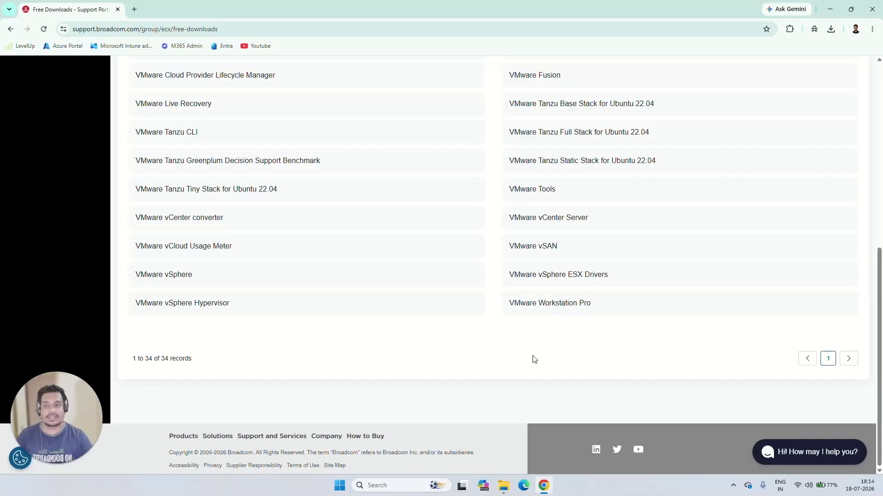
left_click(569, 309)
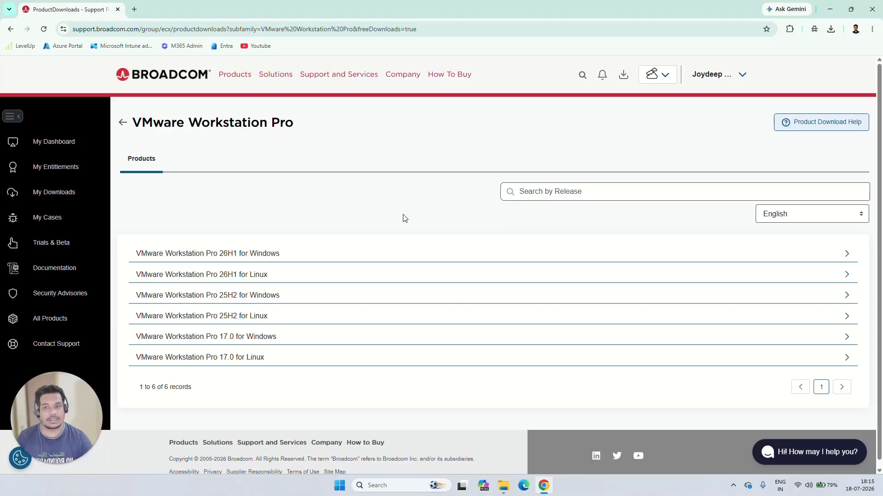
Step: Expand VMware Workstation Pro 26H1 for Windows and open the download files of release 26H1
left_click(257, 260)
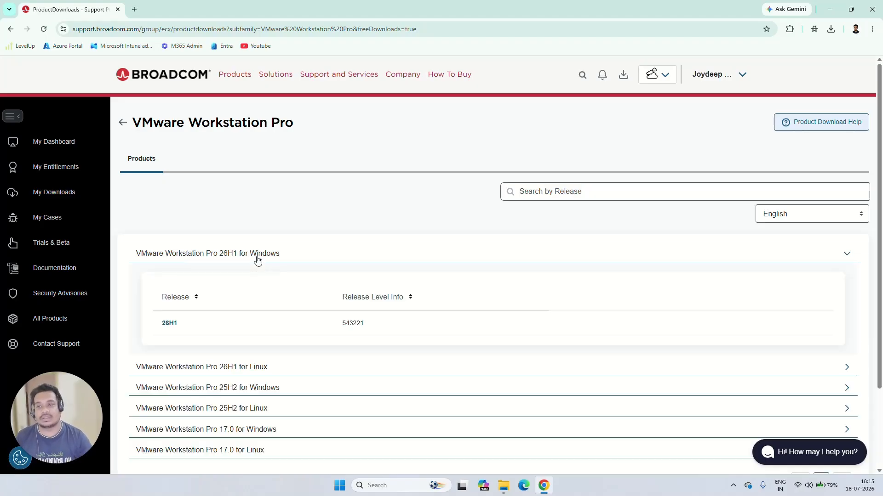
left_click(171, 324)
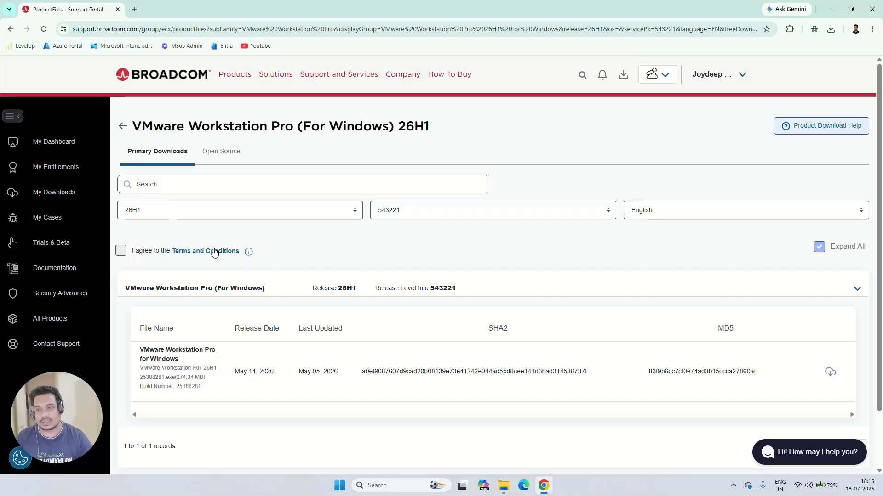
scroll(521, 245, "down", 2)
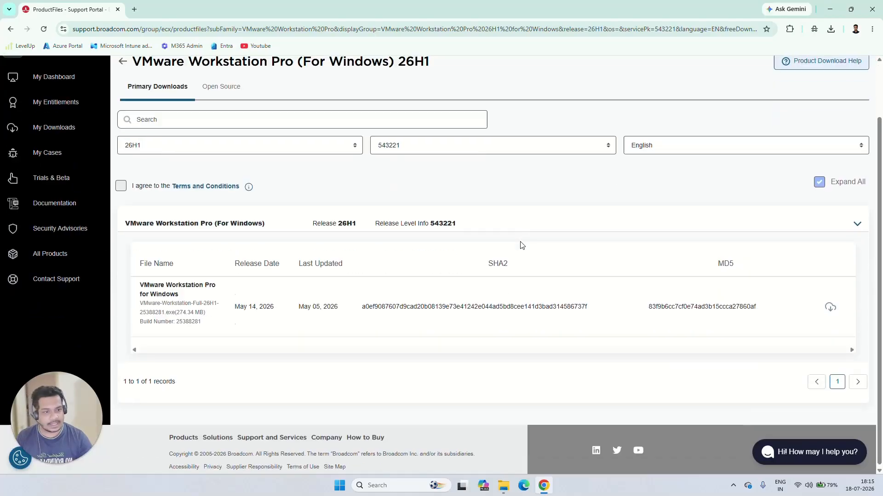
scroll(523, 247, "up", 1)
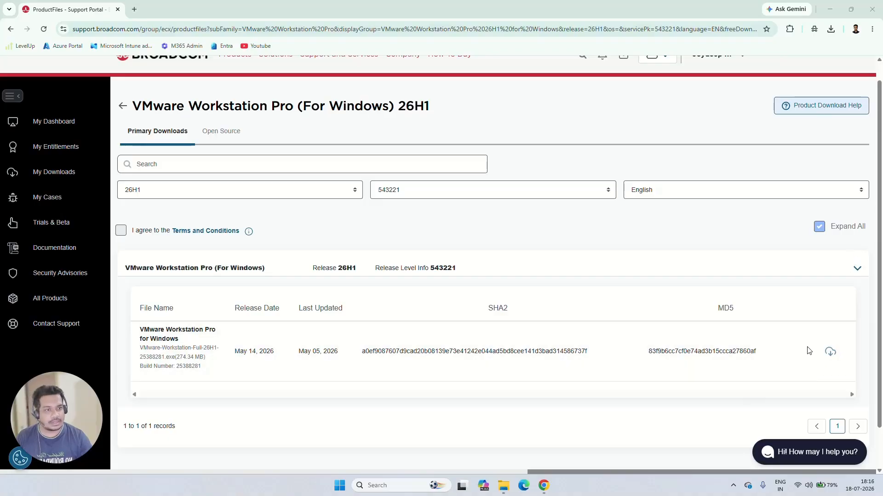
mouse_move(803, 329)
left_mouse_down()
mouse_move(827, 373)
mouse_move(823, 330)
mouse_move(853, 350)
mouse_move(820, 364)
left_mouse_up()
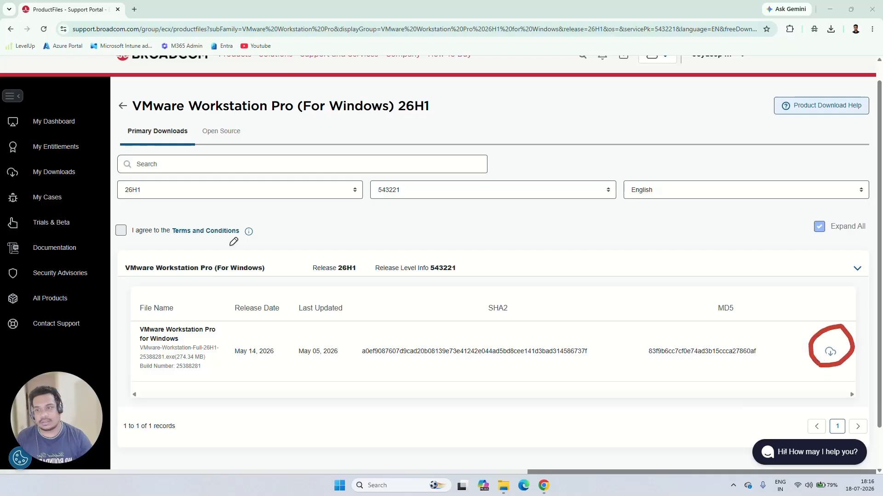
left_click_drag(119, 218, 134, 216)
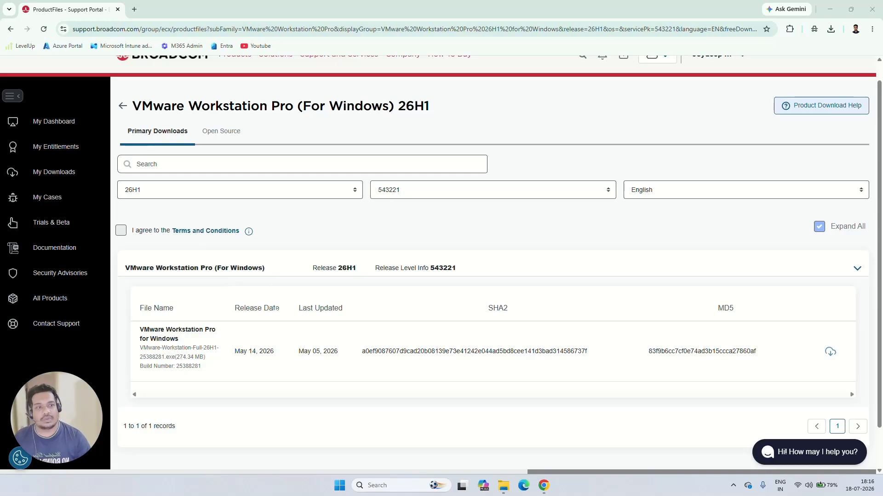
Step: Open the Terms and Conditions, return to the product files page, and agree to the terms
left_click(198, 236)
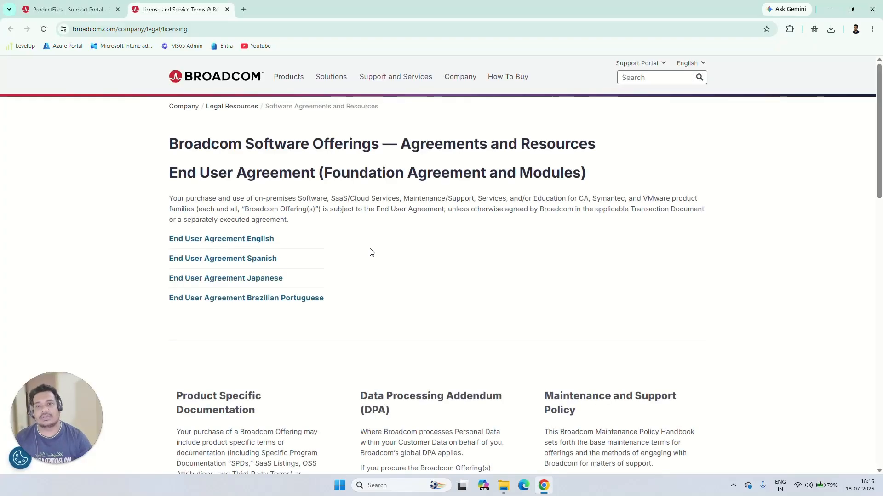
left_click(83, 9)
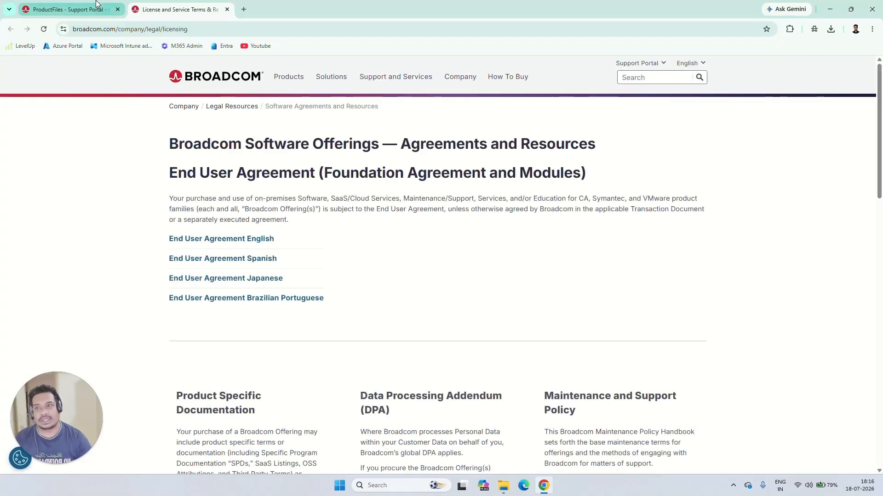
left_click(121, 231)
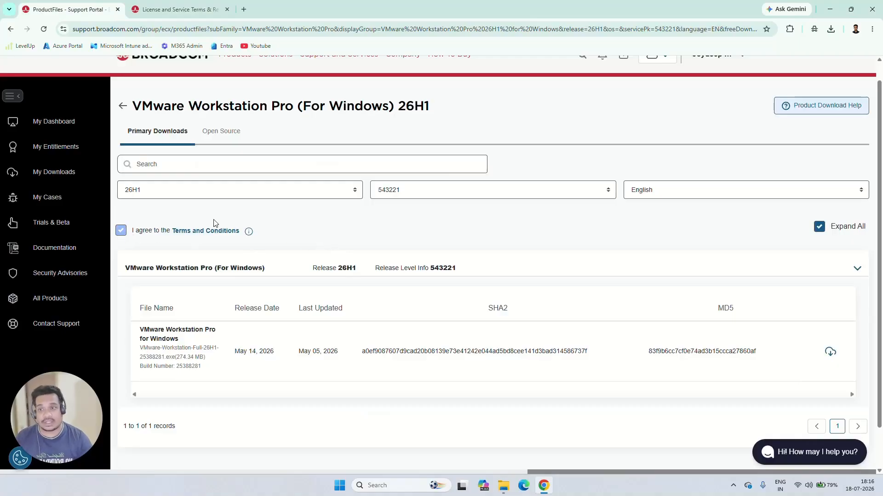
Step: Review the Broadcom license and service terms page, and return to the VMware Workstation Pro product files page
left_click(185, 5)
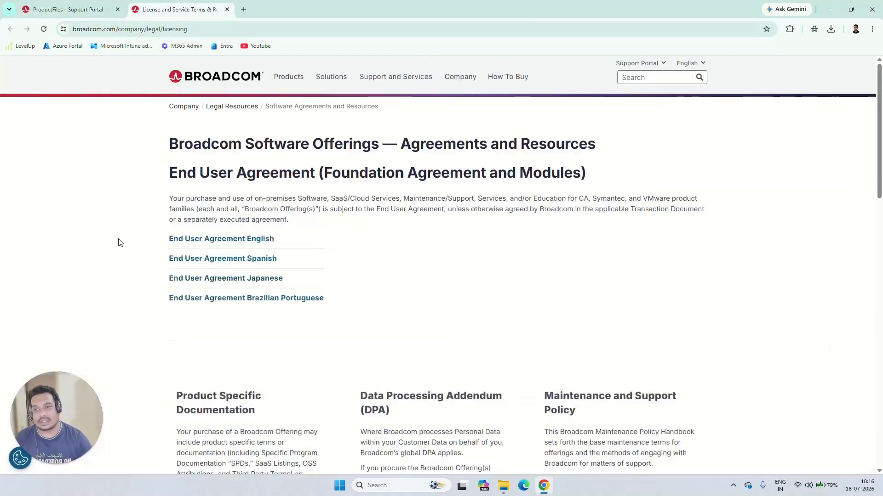
left_click(85, 7)
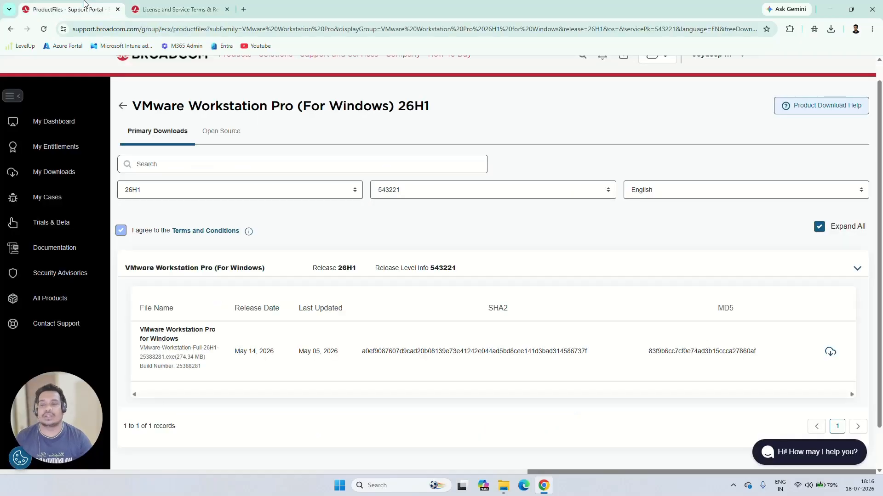
left_click(218, 232)
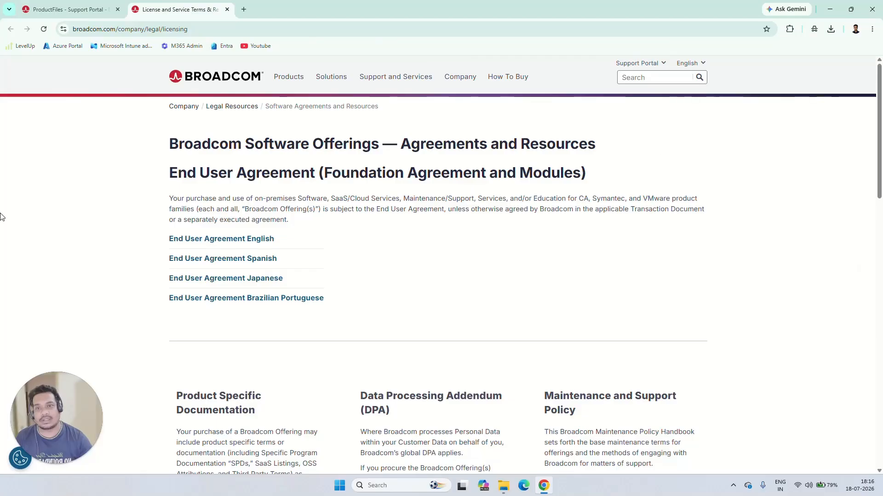
left_click(68, 4)
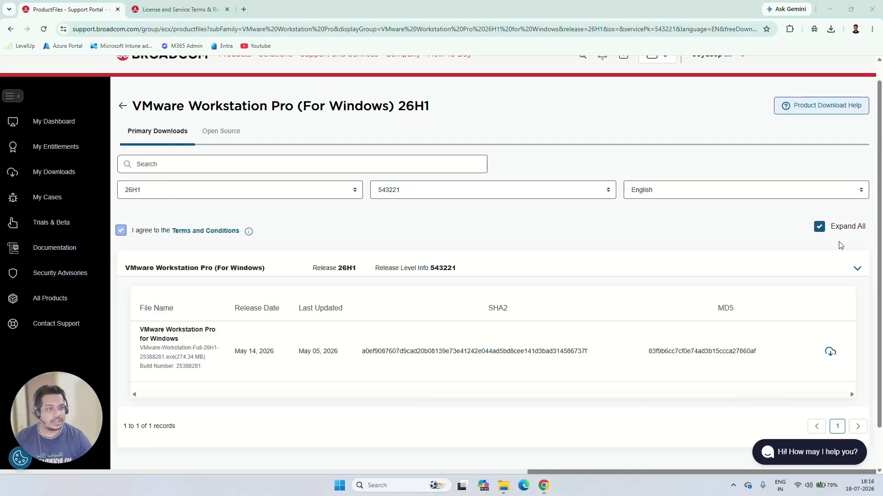
Step: Request the VMware Workstation Pro for Windows 26H1 file and agree to proceed with the additional verification
mouse_move(838, 368)
left_mouse_down()
mouse_move(812, 366)
mouse_move(800, 353)
mouse_move(836, 368)
mouse_move(824, 330)
mouse_move(805, 352)
left_mouse_up()
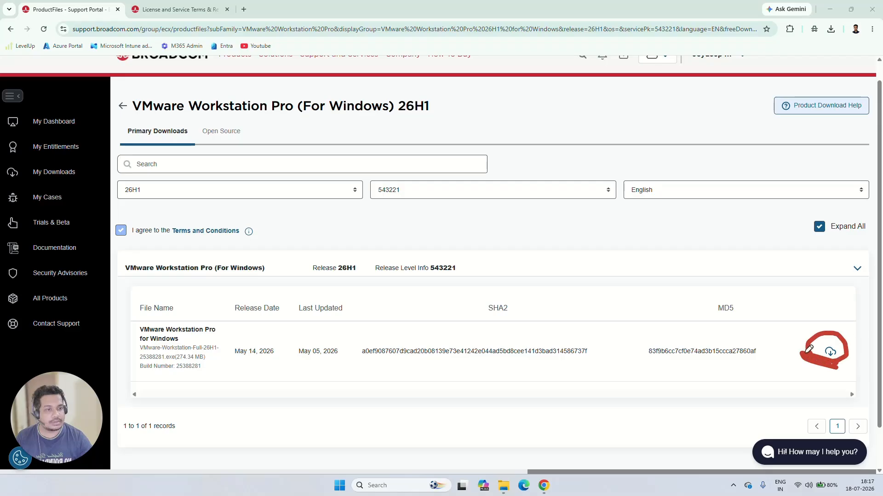
left_click(843, 194)
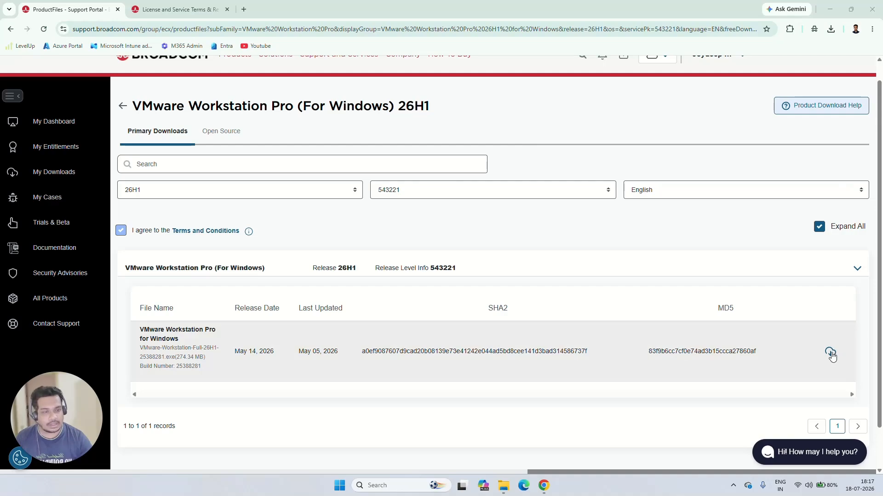
left_click(830, 353)
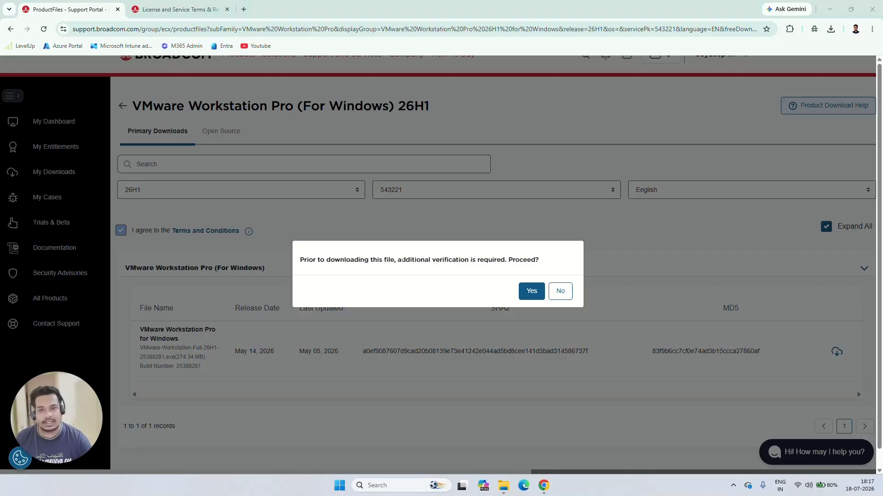
left_click_drag(547, 265, 333, 260)
left_click(333, 260)
left_click(530, 292)
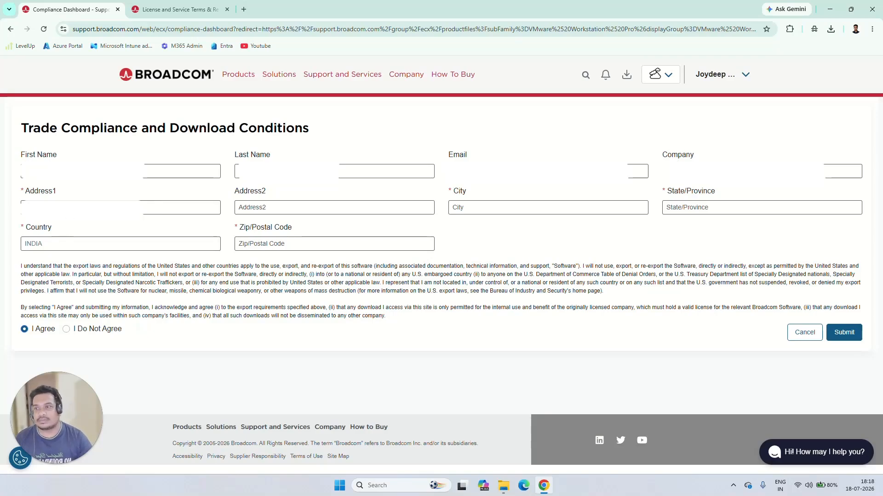
Step: Enter the street address in the required Address1 field of the Trade Compliance and Download Conditions form
left_click(134, 207)
left_click(563, 219)
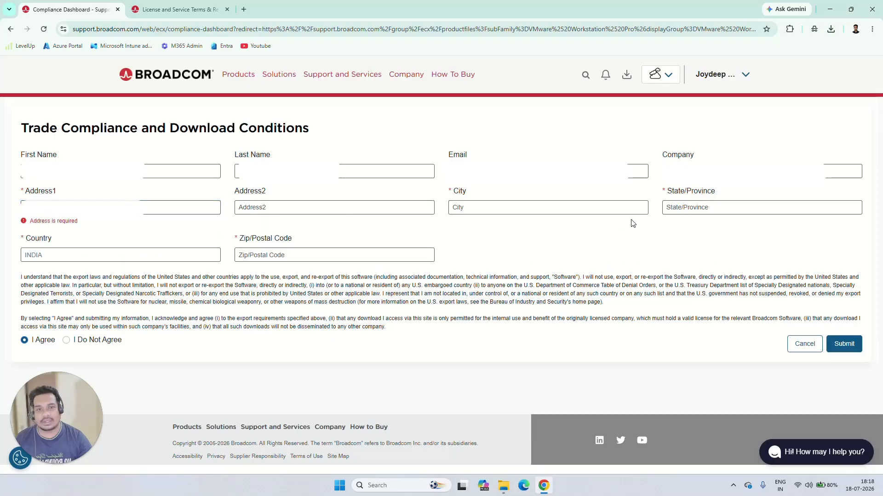
left_click(136, 205)
type("a")
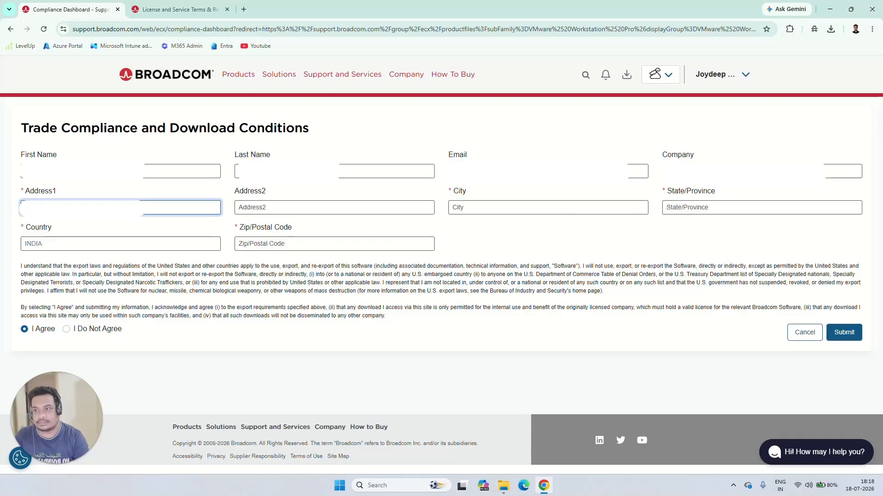
key("BackSpace")
type("a")
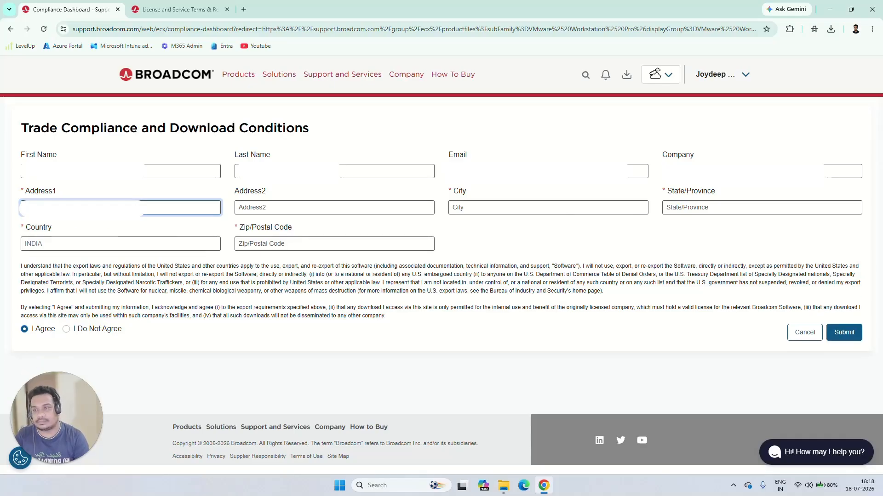
key("BackSpace")
key("BackSpace")
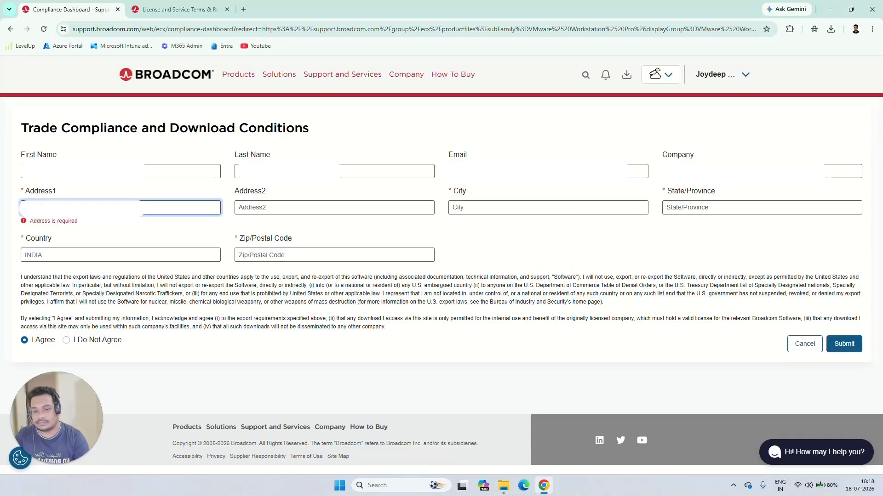
type("aa")
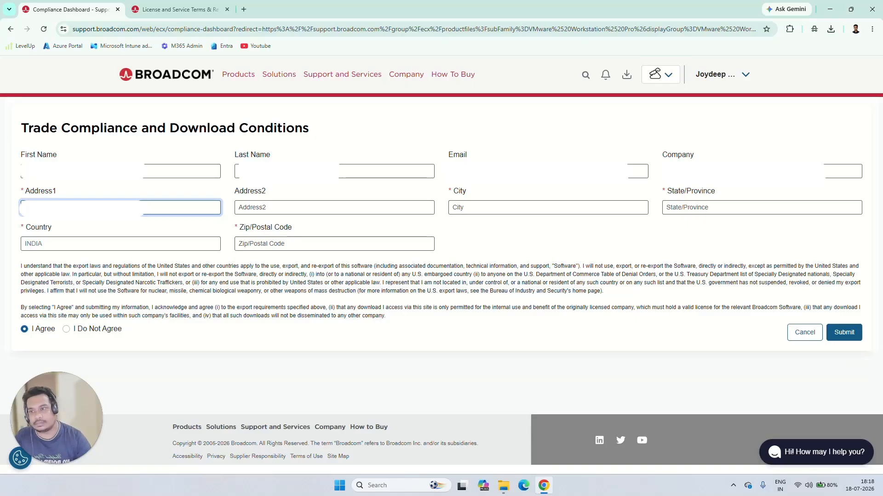
Step: Fill in the city, state/province and zip/postal code on the compliance form
left_click(453, 207)
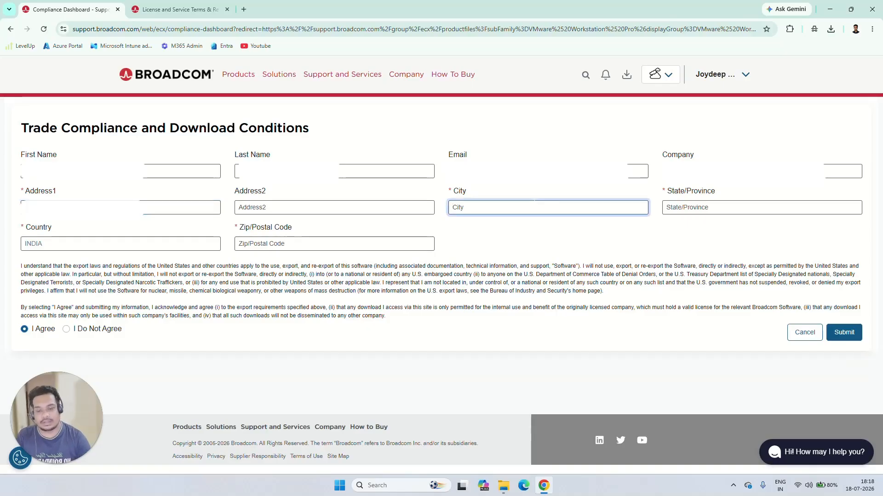
type("Bengaluru")
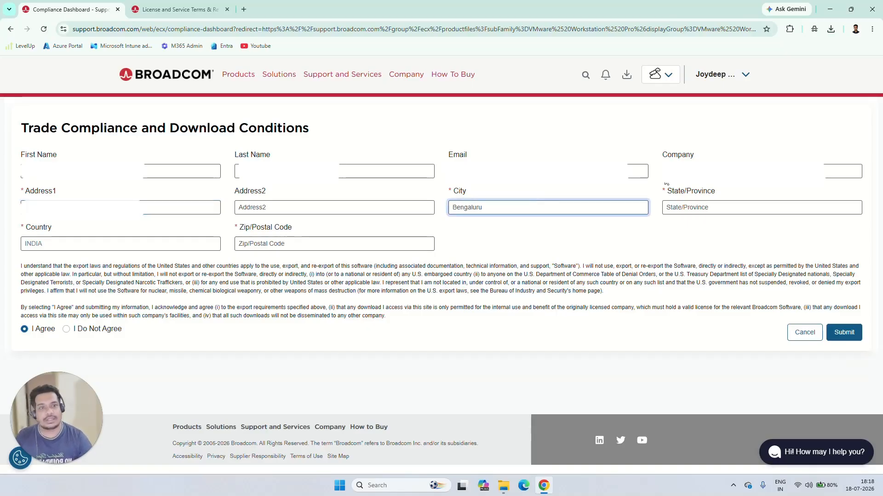
key("Tab")
type("karnat")
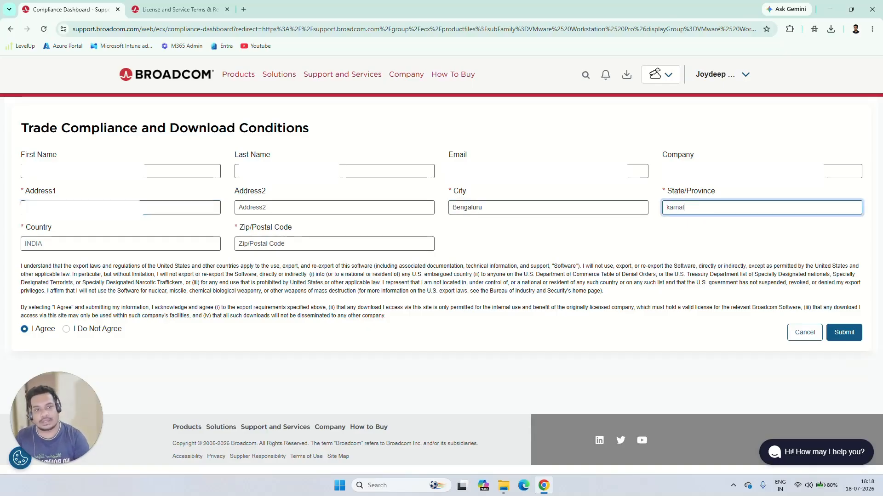
type("aka")
key("Tab")
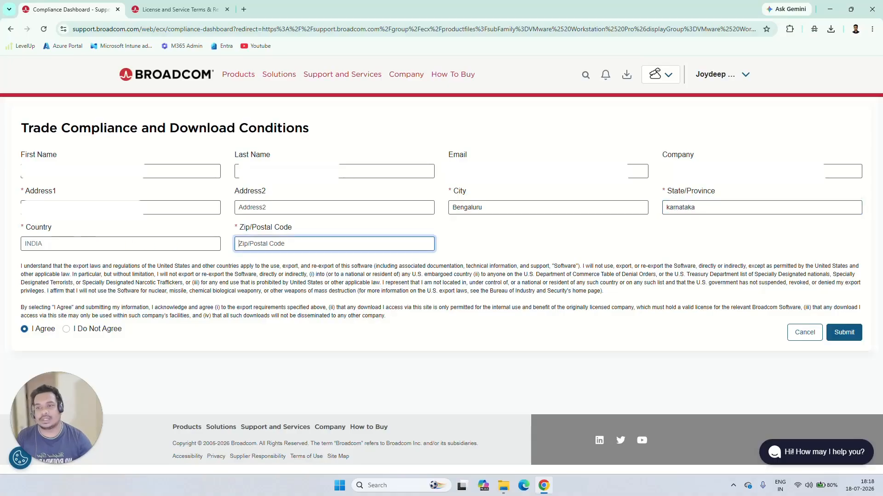
type("560100")
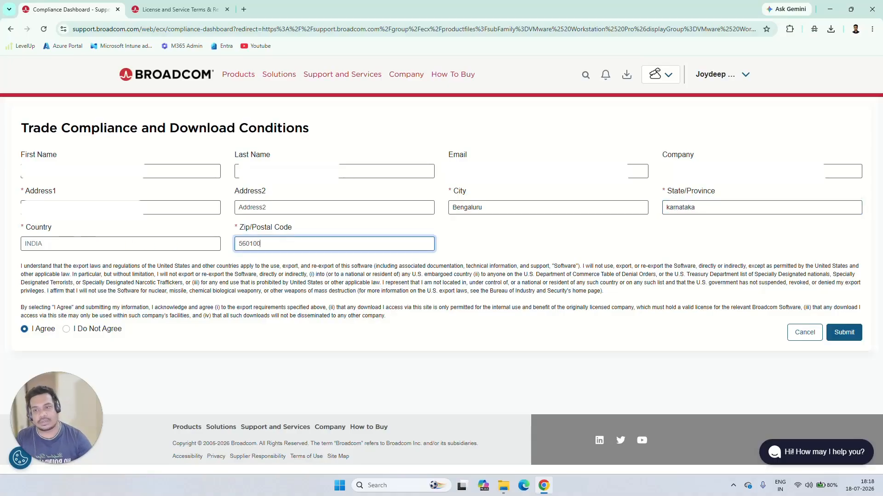
Step: Select I Agree for the export conditions and capitalize the first letter of the state/province entry
left_click(843, 337)
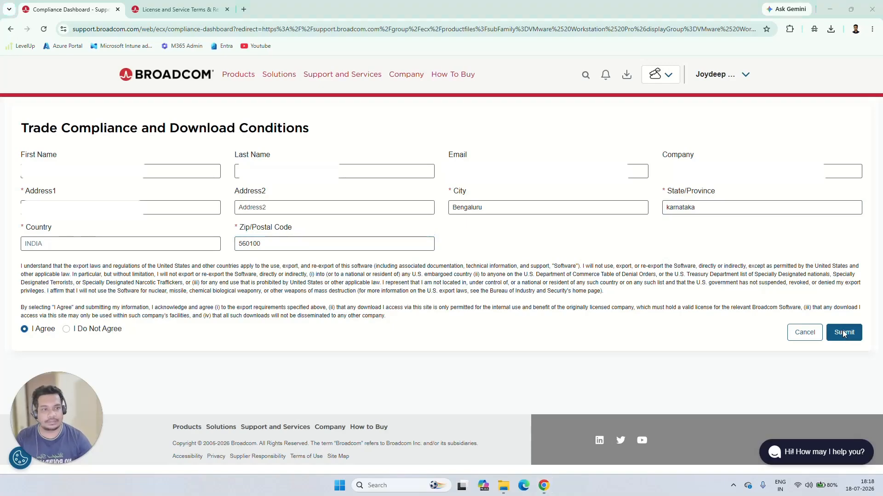
left_click(25, 332)
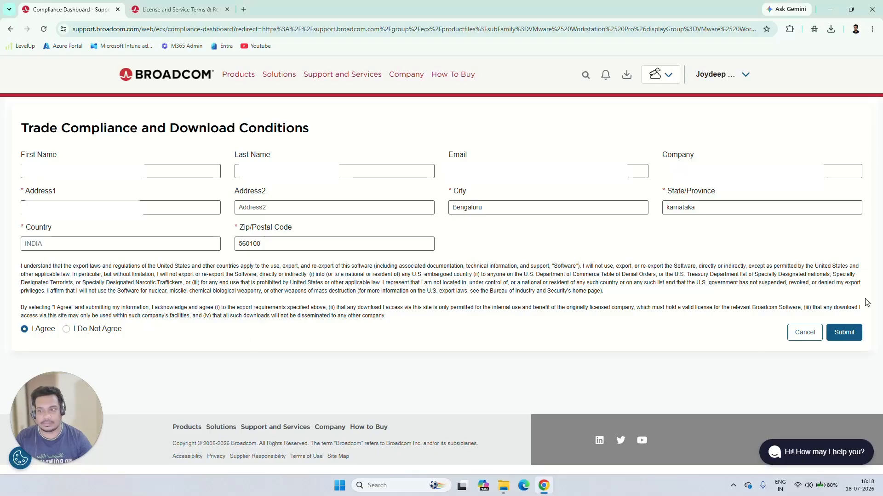
left_click(840, 337)
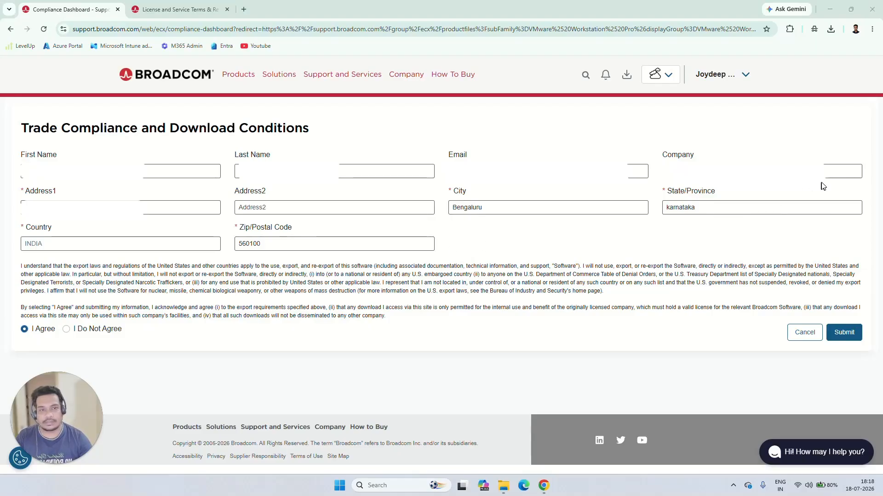
left_click(667, 208)
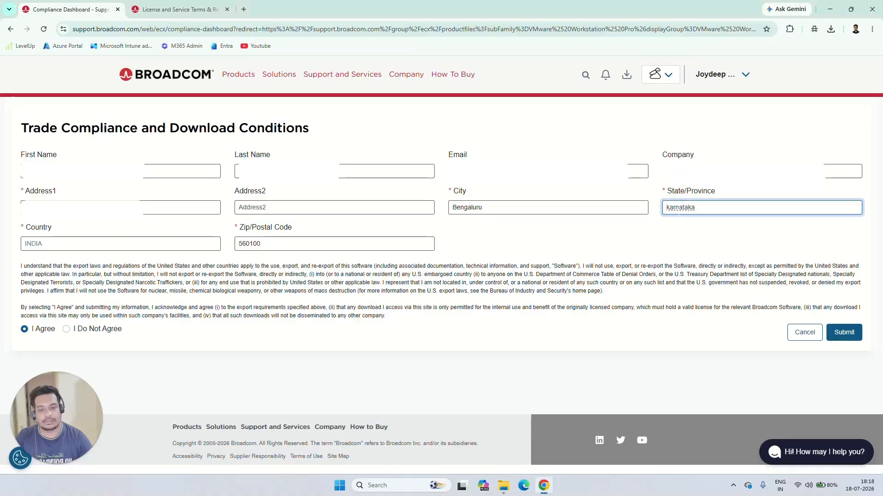
key("BackSpace")
type("K")
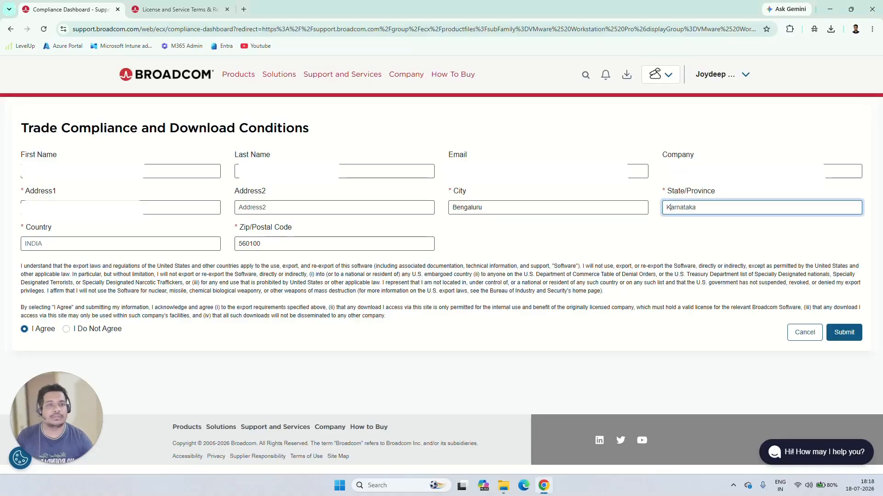
left_click(689, 244)
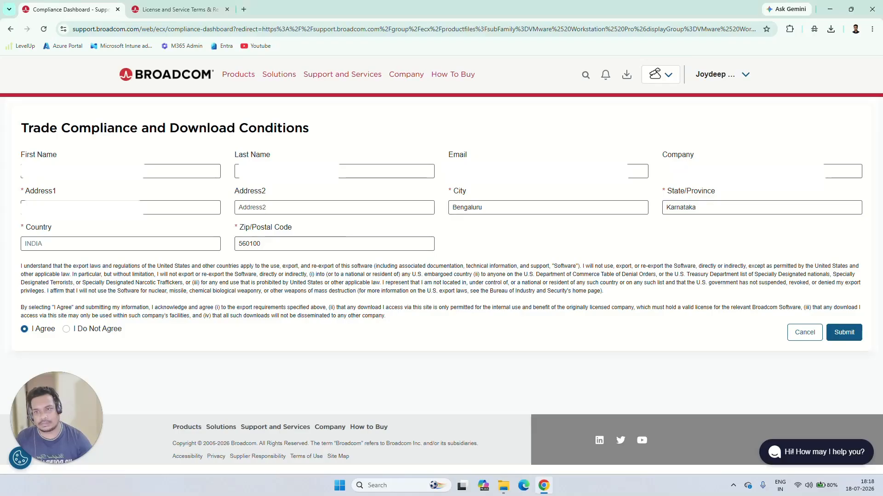
Step: Recheck the Address1 entry and submit the Trade Compliance and Download Conditions form
left_click(147, 208)
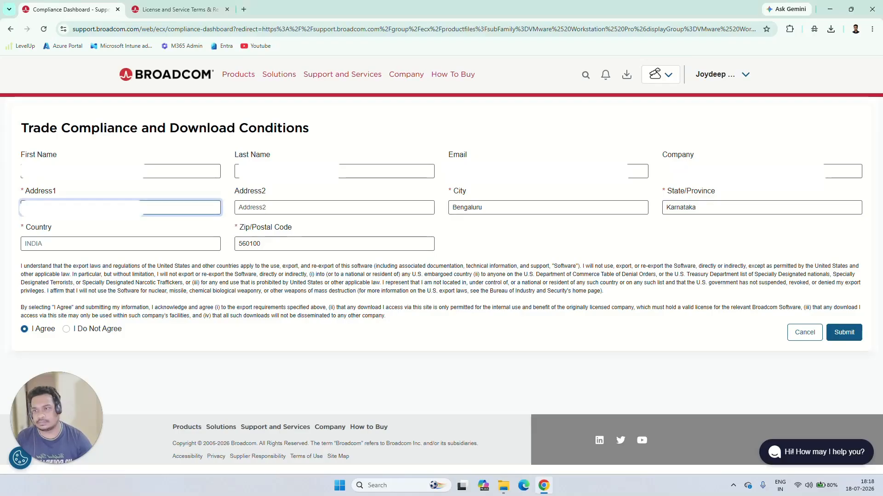
key("Tab")
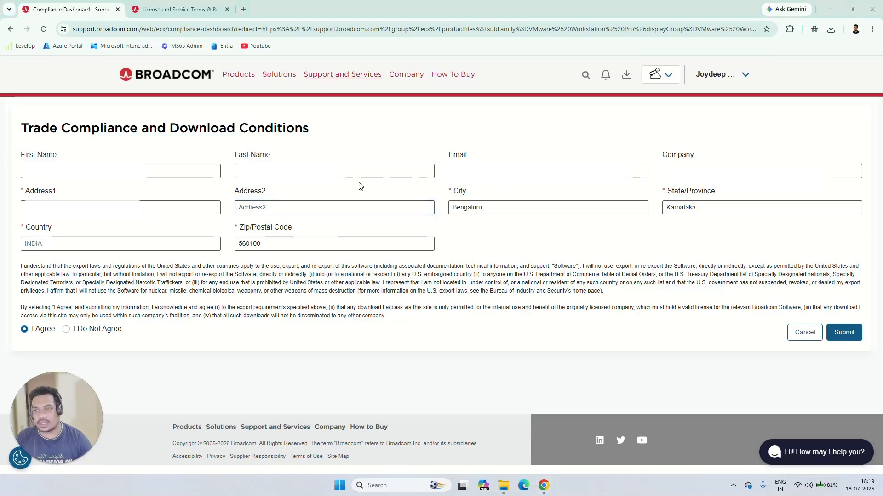
left_click(833, 353)
left_click(843, 334)
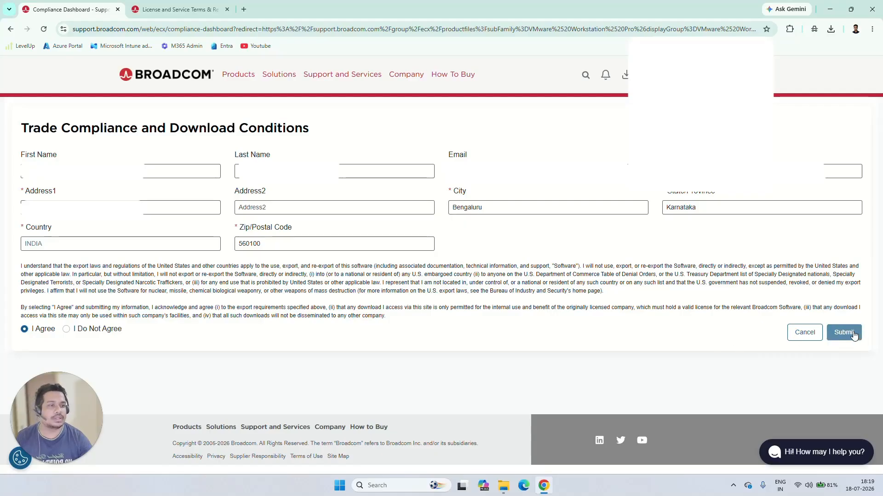
left_click(753, 206)
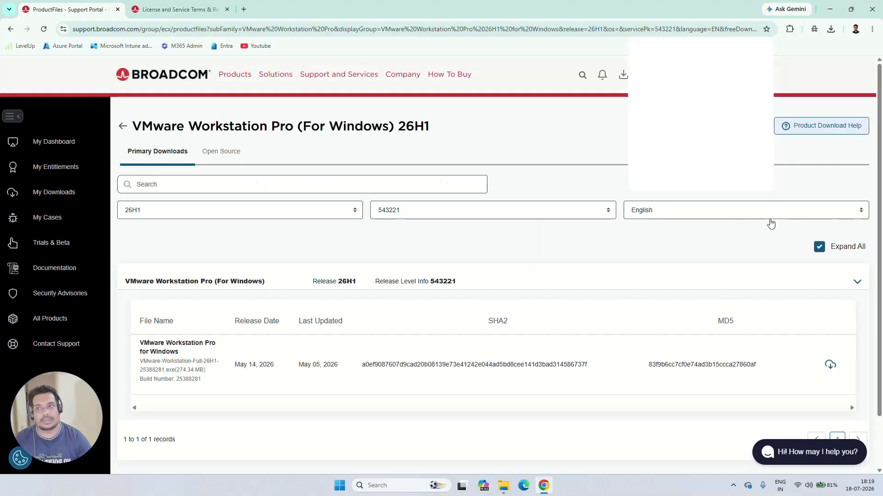
Step: Start downloading the VMware Workstation Pro 26H1 installer for Windows, and cancel it from the recent download history
left_click(830, 364)
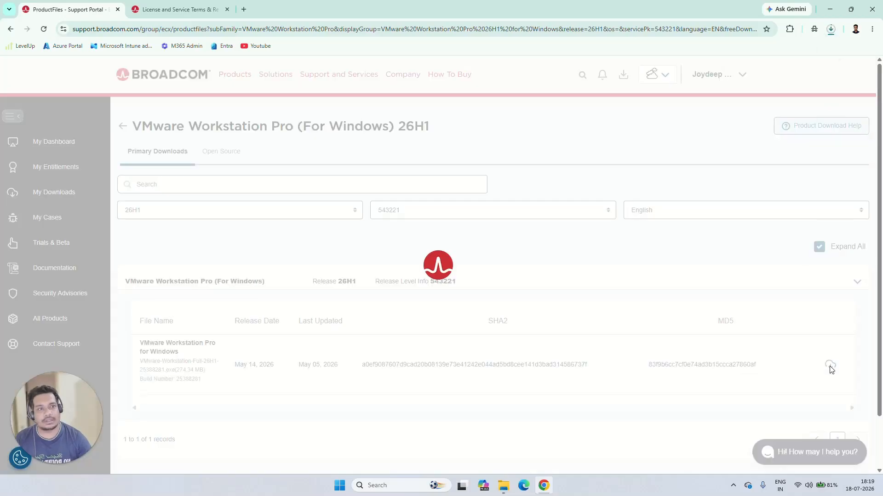
left_click(832, 31)
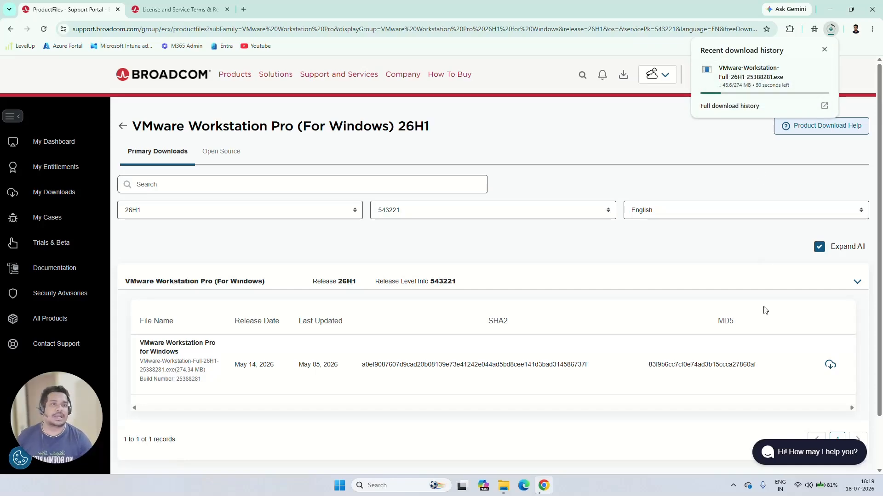
mouse_move(759, 85)
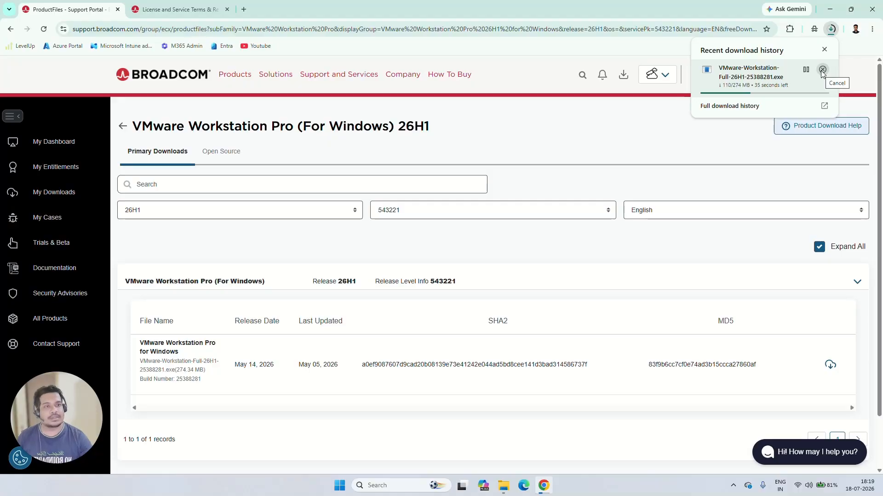
left_click(821, 71)
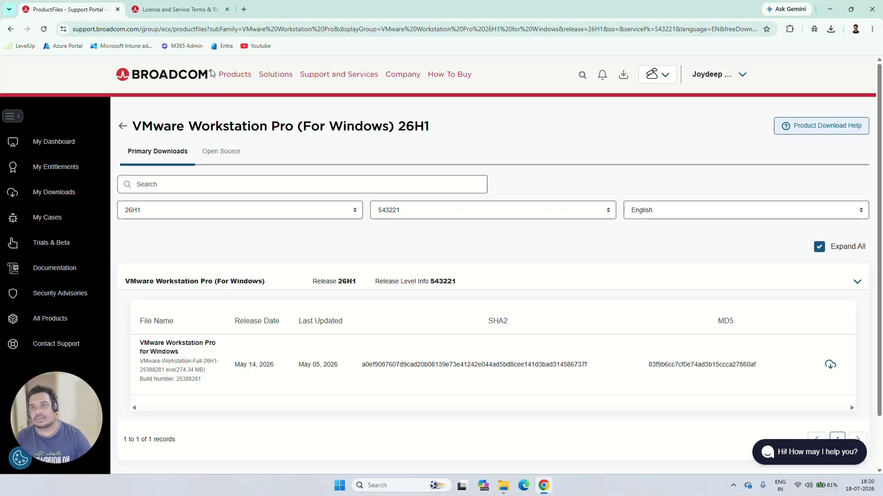
Step: Search Google for "windows 11 iso" in a new browser tab
left_click(243, 10)
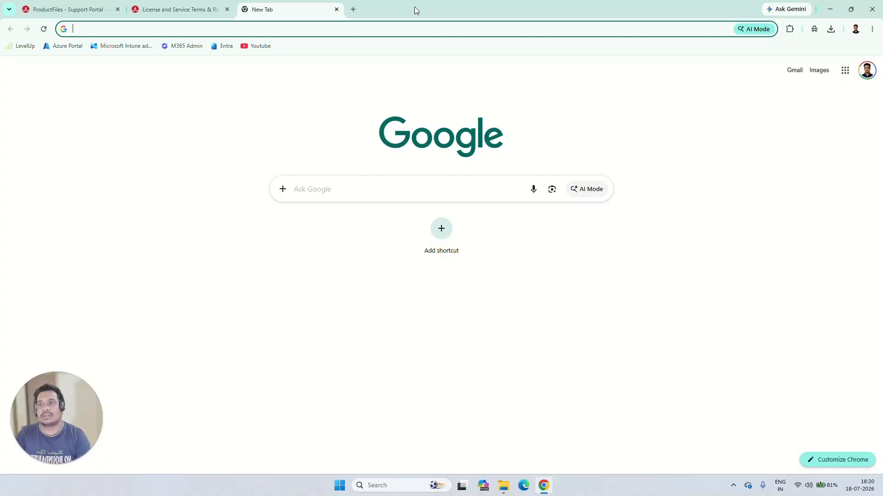
type("windows 1")
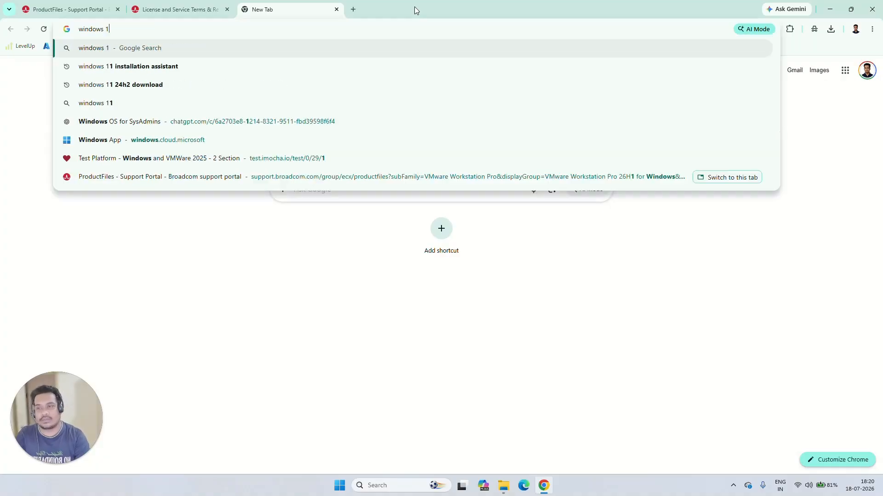
type("1 iso")
key("Return")
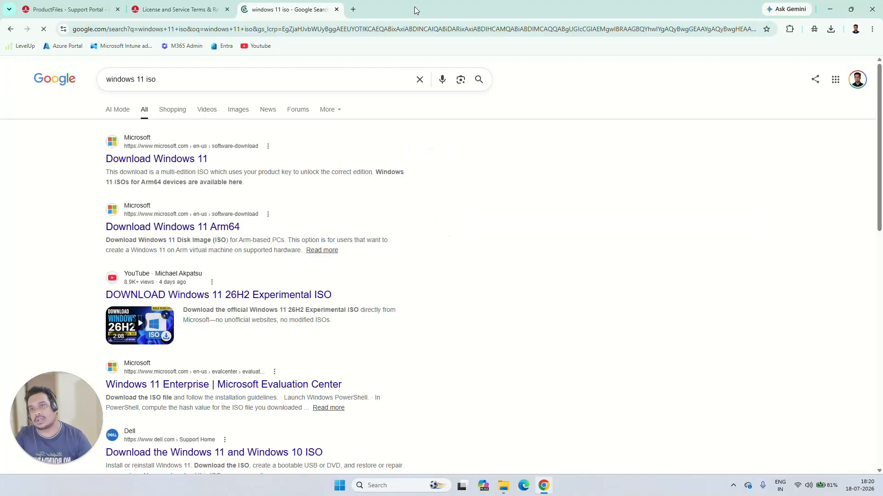
Step: Open Microsoft's Download Windows 11 page and confirm the Windows 11 (multi-edition ISO for x64 devices) disk image
left_click(178, 160)
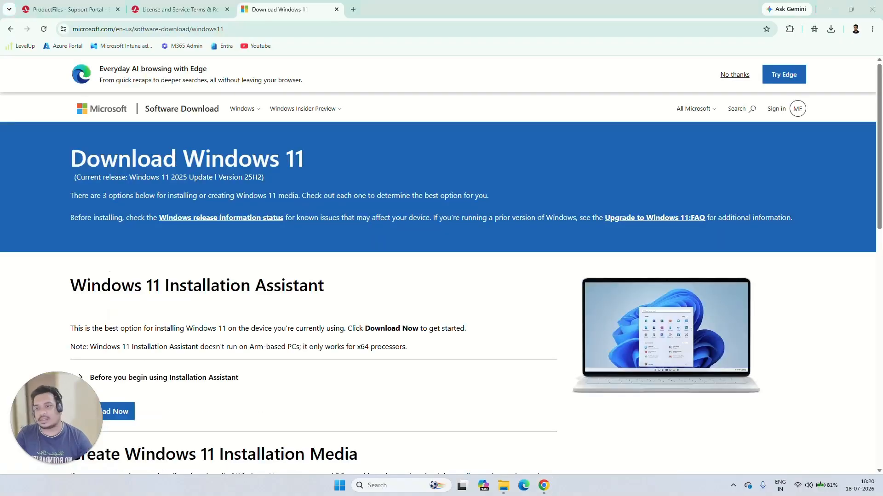
scroll(257, 322, "down", 5)
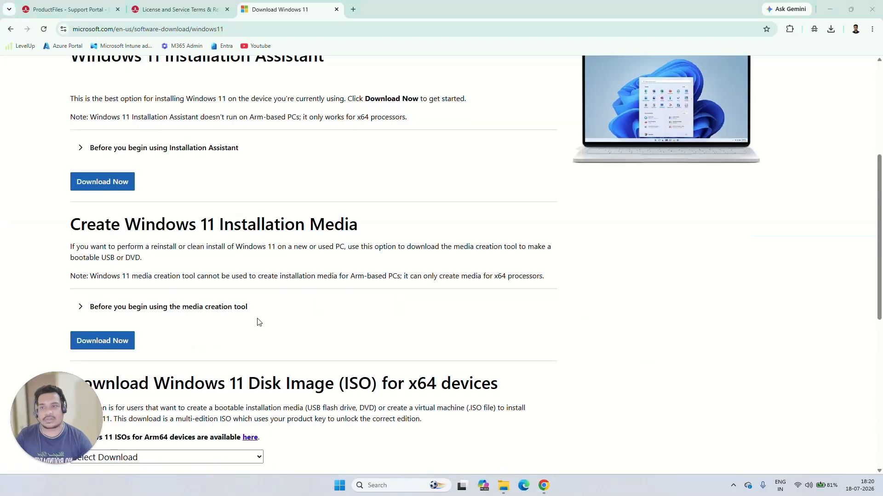
scroll(426, 240, "down", 5)
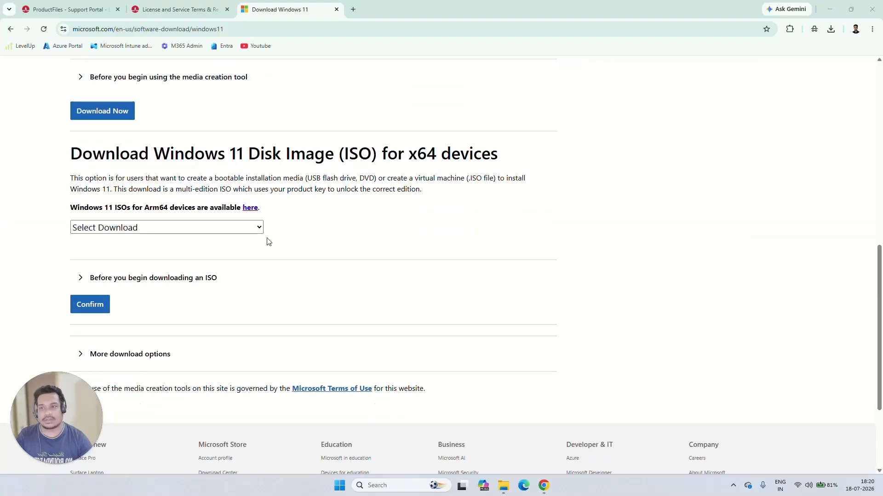
left_click(248, 227)
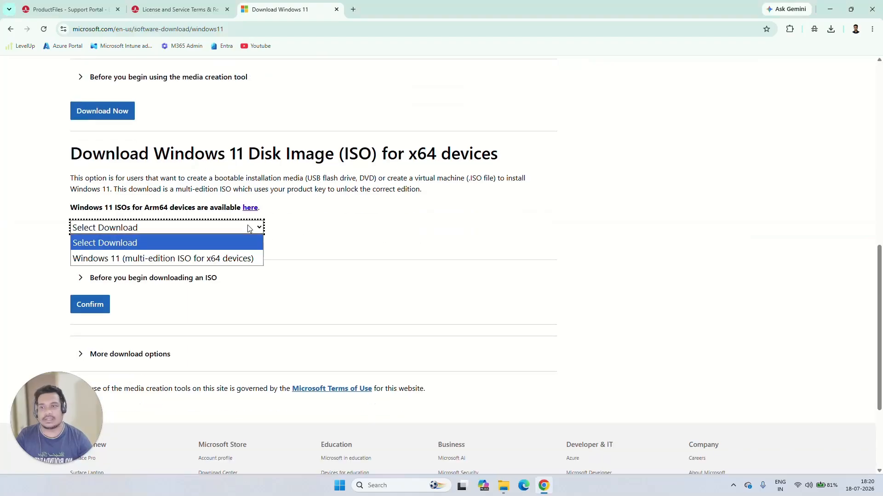
left_click(197, 258)
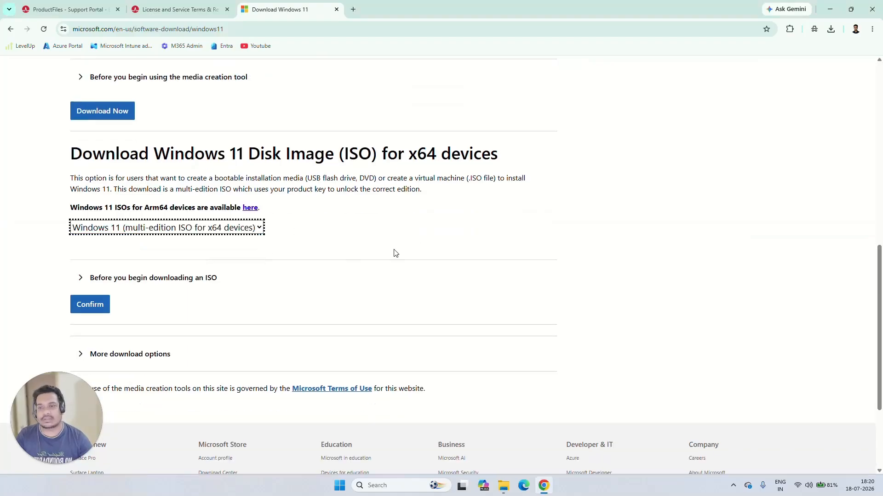
left_click(91, 305)
Step: Choose English International as the product language for the ISO and confirm it
left_click(157, 260)
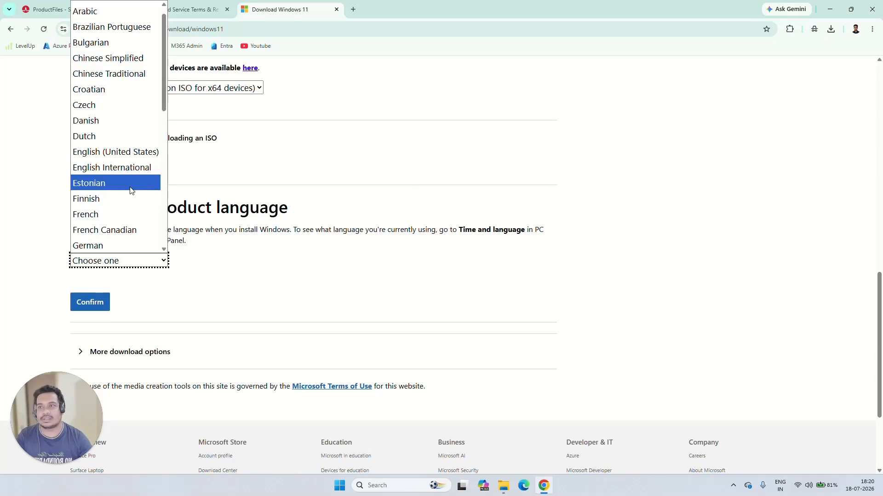
scroll(121, 172, "down", 1)
scroll(120, 170, "down", 5)
scroll(120, 170, "up", 6)
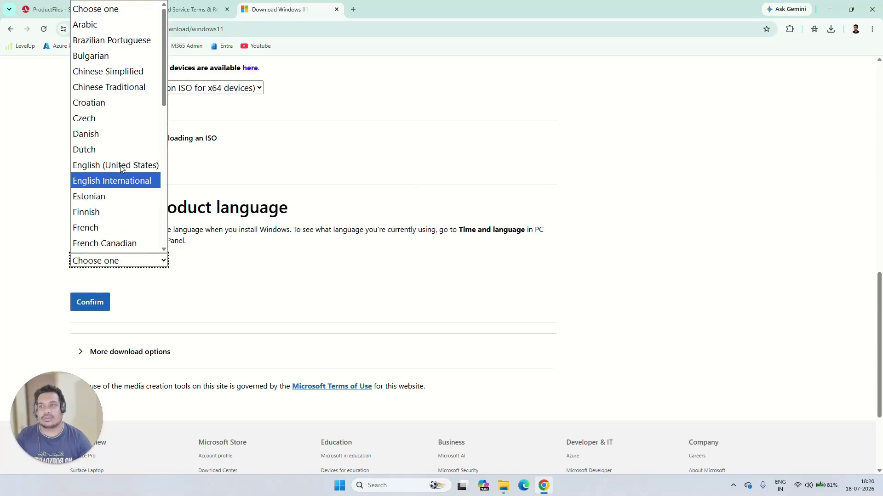
left_click(115, 181)
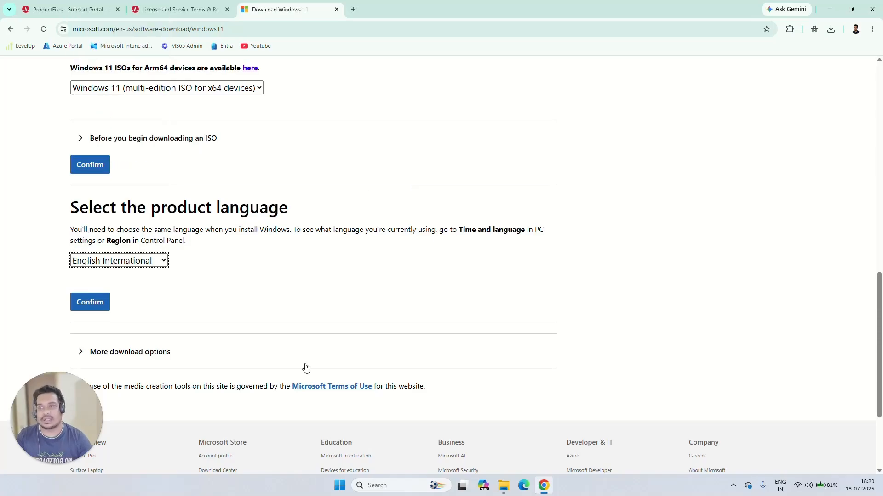
left_click(94, 301)
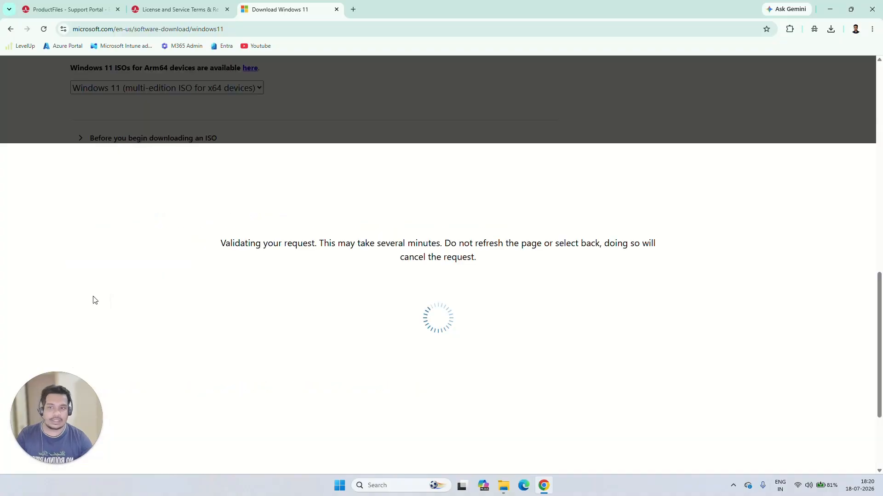
Step: Start the 64-bit Windows 11 English International ISO download, and cancel it from the recent download history
scroll(632, 284, "down", 1)
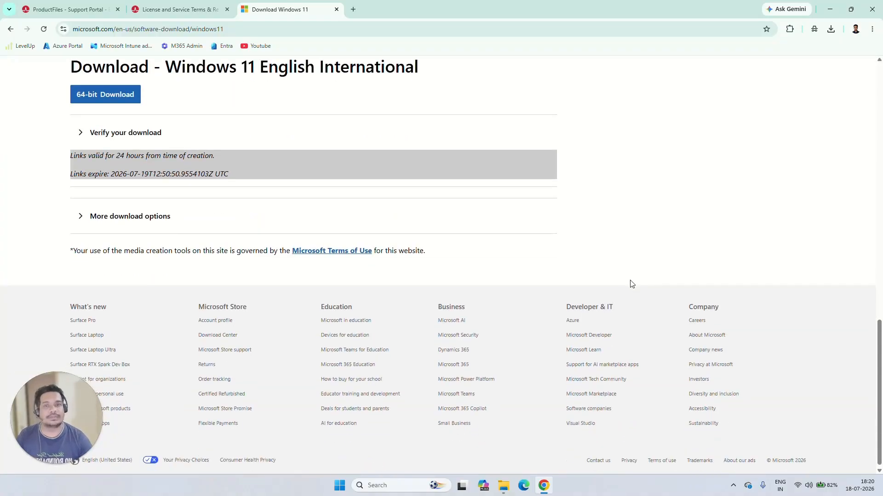
scroll(114, 101, "up", 1)
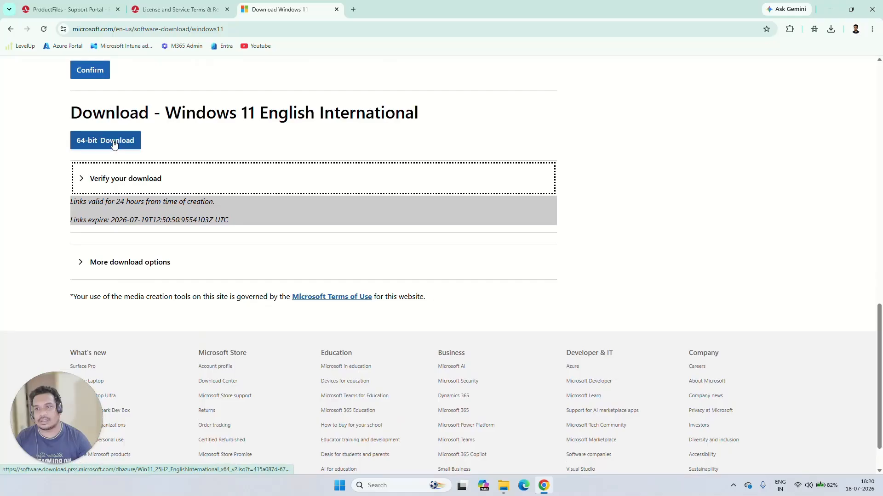
left_click(115, 144)
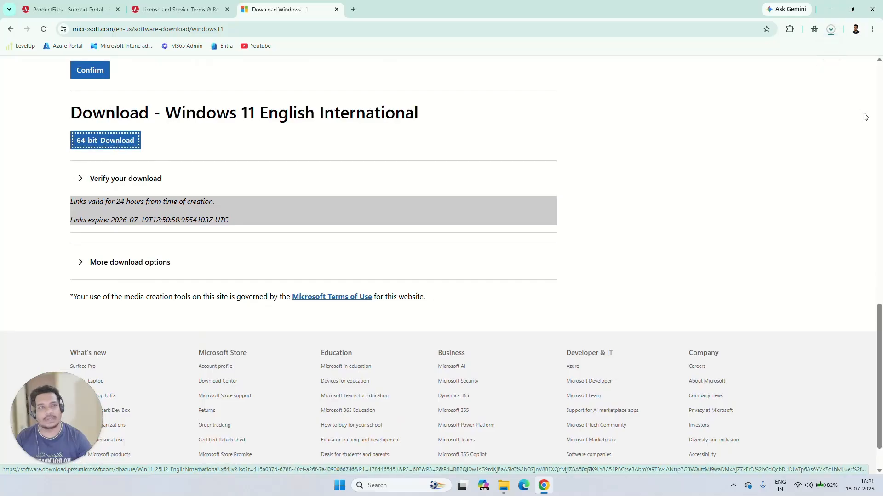
left_click(832, 31)
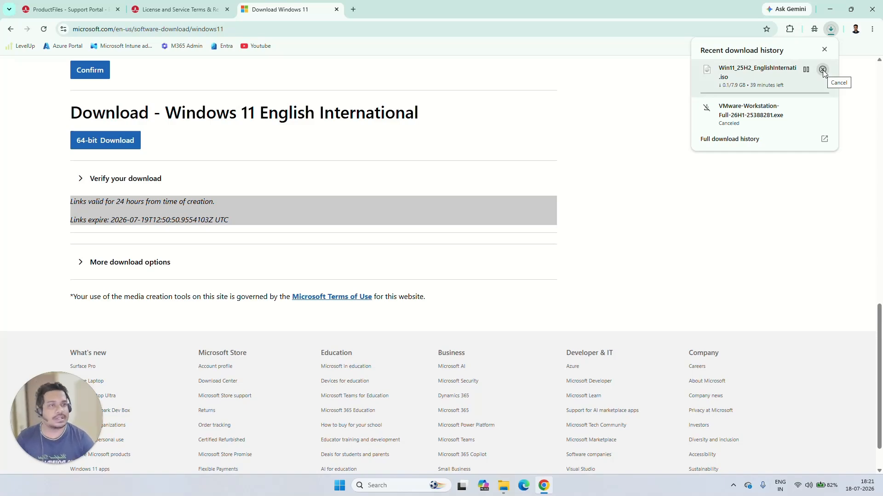
left_click(823, 70)
left_click(686, 204)
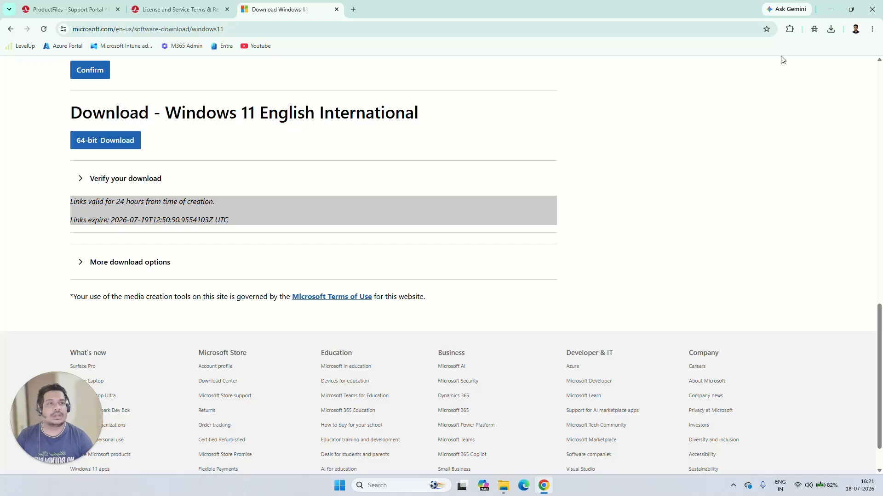
Step: Switch to the desktop, search the installed apps for VMware, and launch VMware Workstation Pro
key("super+d")
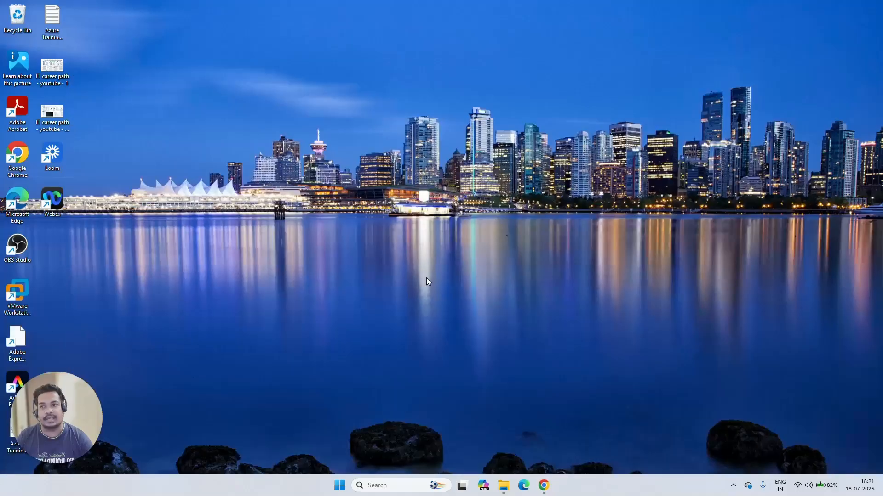
left_click(337, 488)
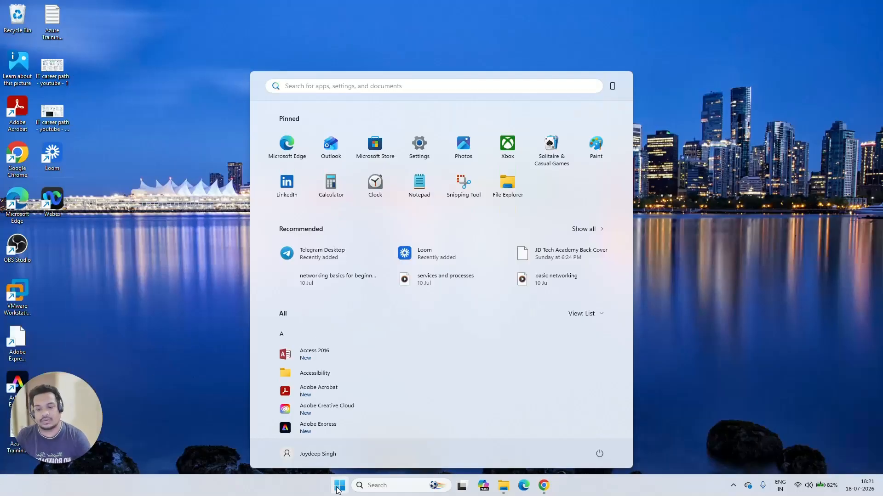
type("vmwaare")
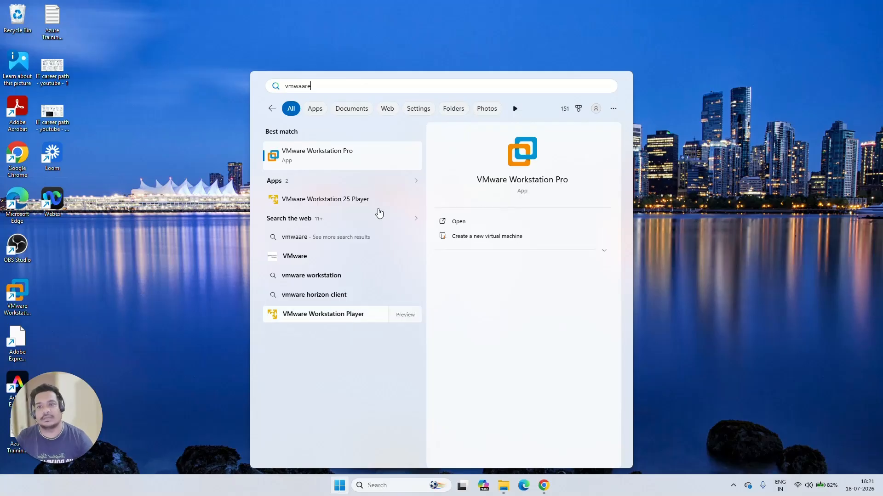
left_click(371, 166)
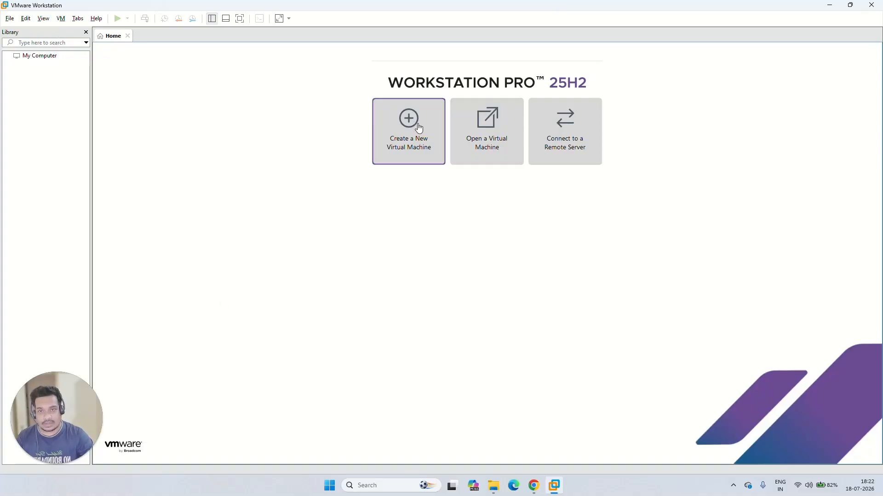
left_click(60, 19)
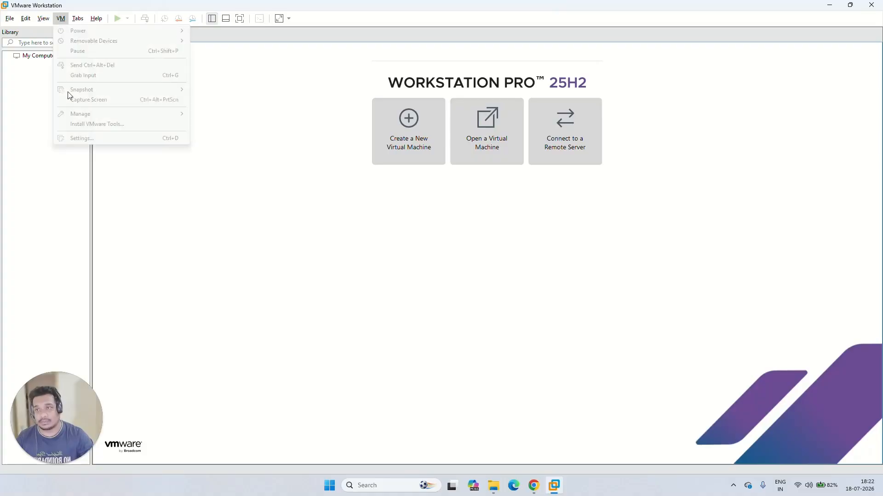
left_click(14, 19)
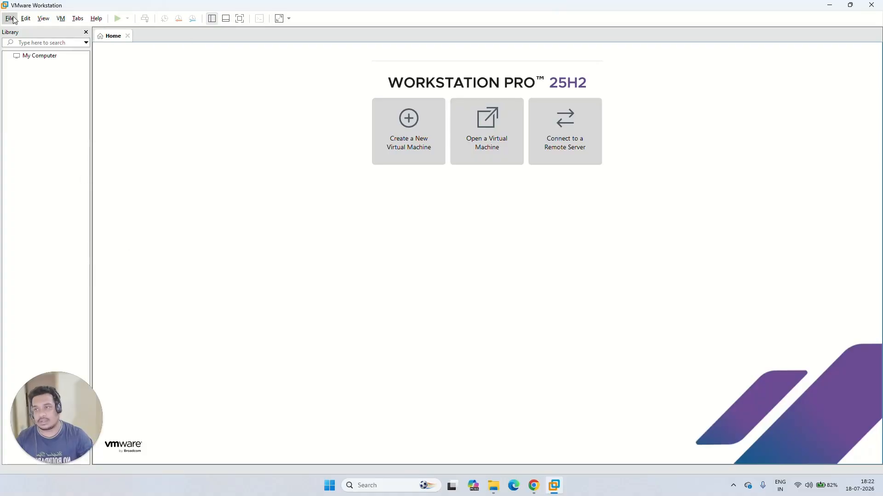
left_click(14, 20)
left_click(13, 19)
left_click(62, 20)
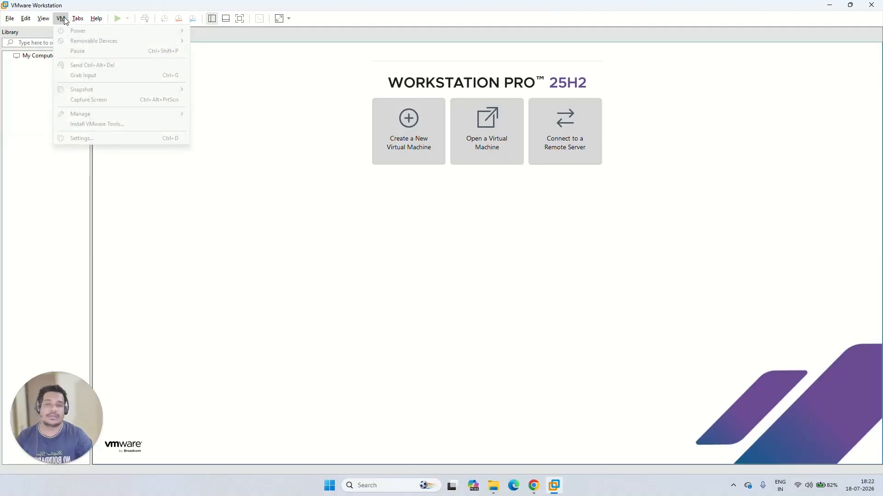
Step: Start the New Virtual Machine Wizard and proceed with the Typical (recommended) configuration
mouse_move(7, 20)
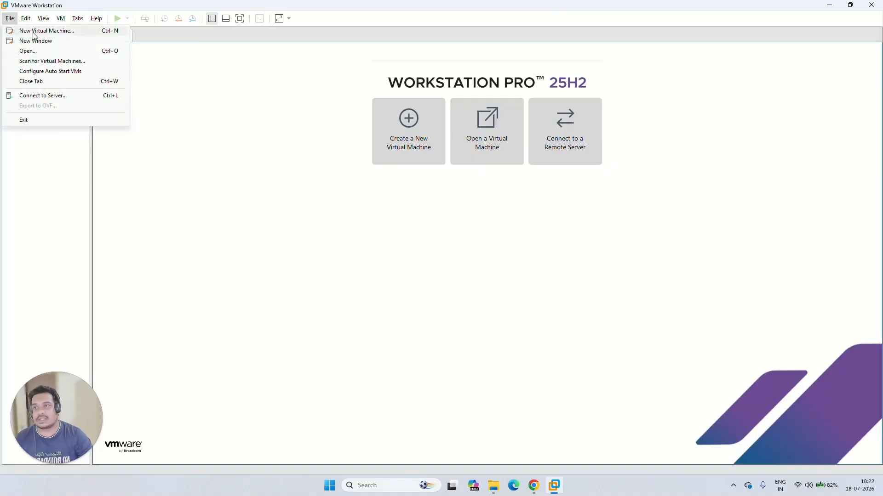
left_click(67, 37)
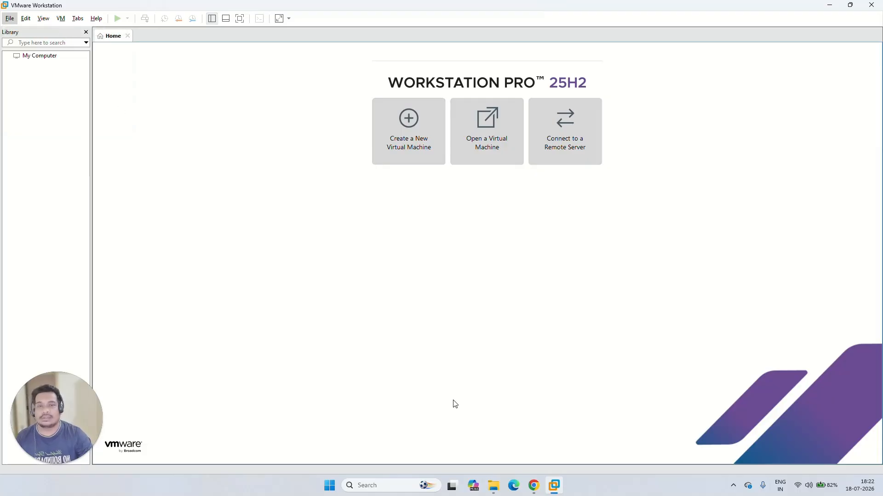
left_click_drag(429, 144, 431, 67)
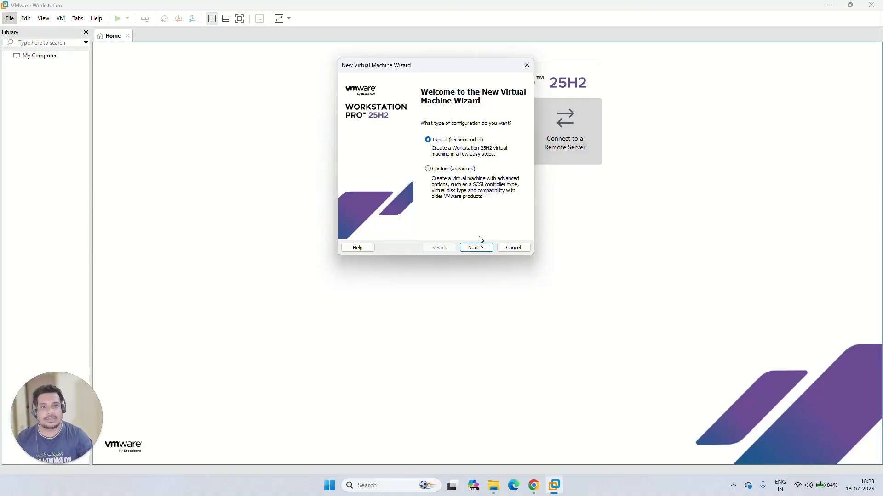
left_click(476, 247)
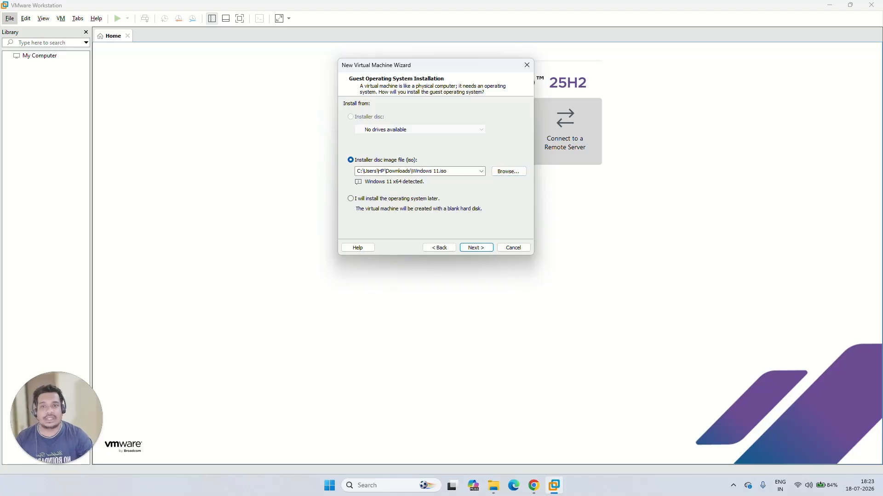
Step: Use the Windows 11 ISO from the Downloads folder as the installer disc image and continue the wizard
left_click(502, 172)
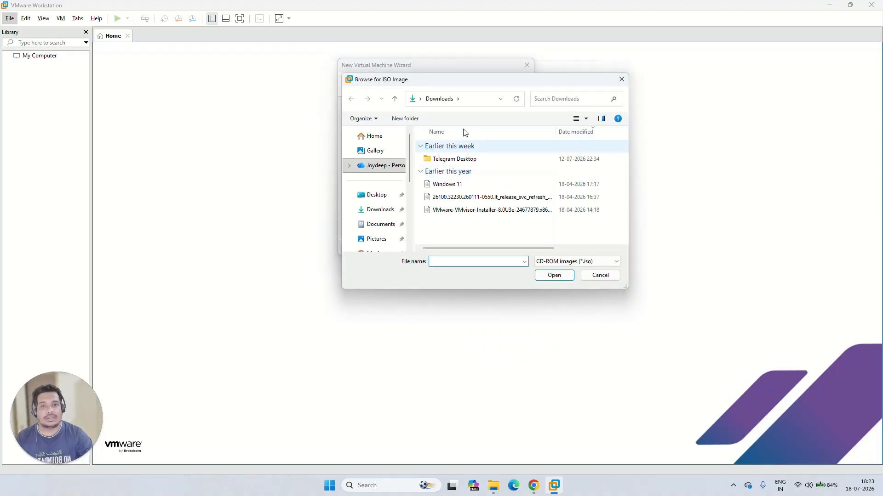
left_click(457, 184)
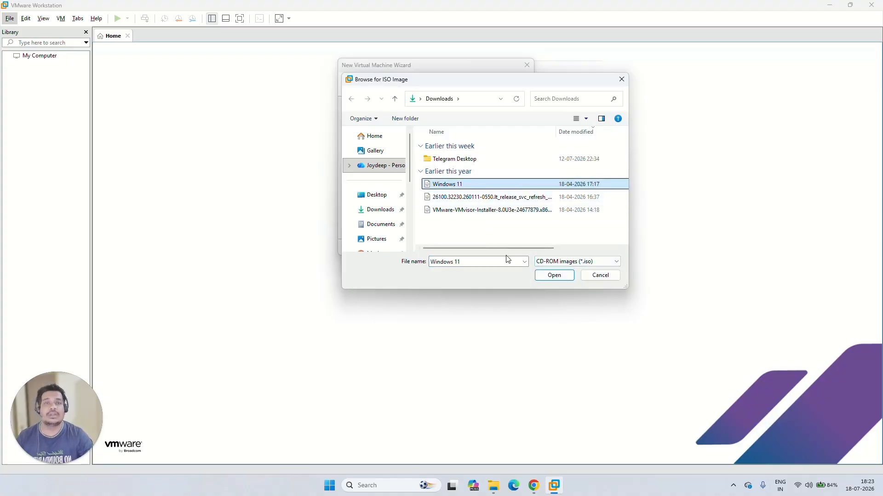
left_click(567, 276)
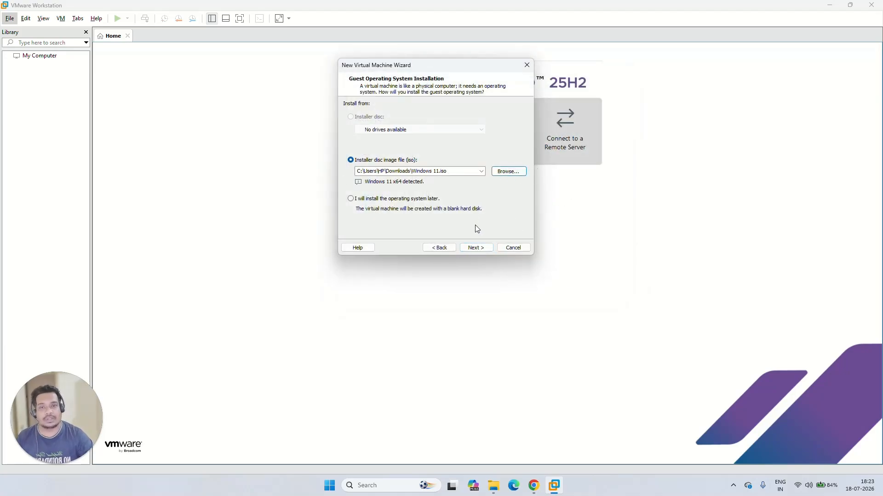
left_click(476, 248)
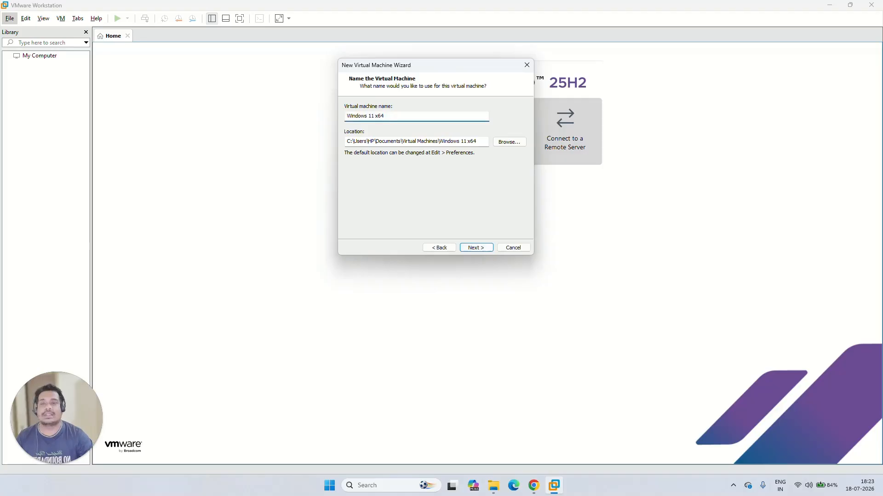
Step: Accept Windows 11 x64 as the virtual machine name with its default location, and continue to the encryption settings
left_click(385, 116)
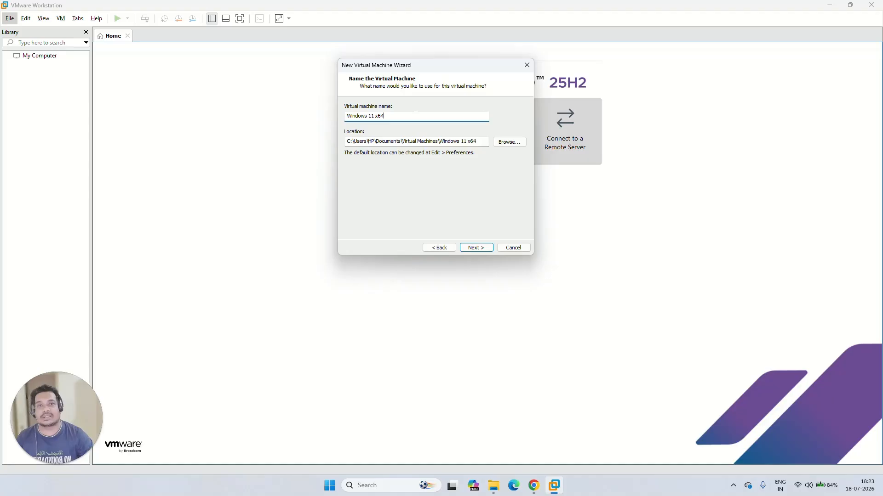
left_click_drag(416, 116, 311, 106)
left_click(411, 117)
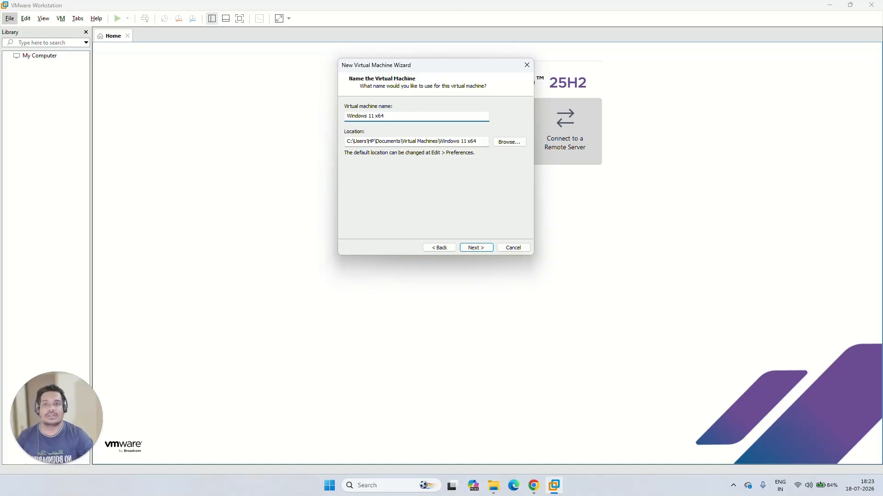
double_click(380, 116)
left_click(383, 115)
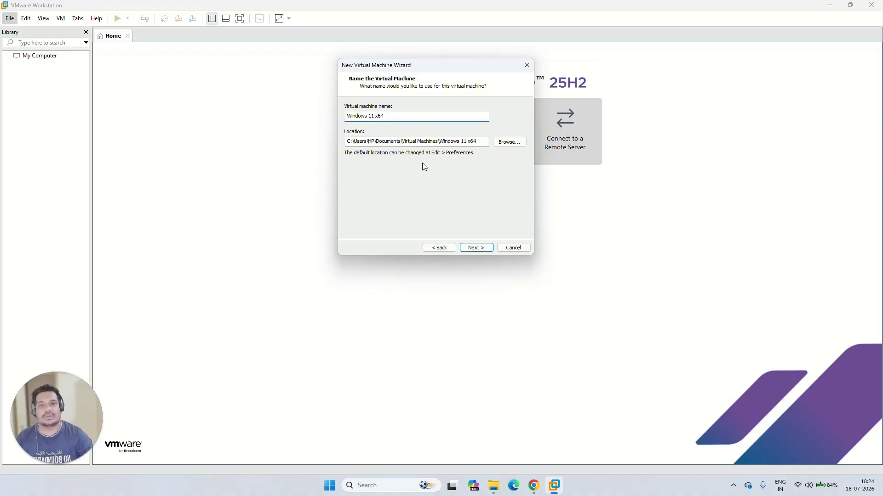
key("Tab")
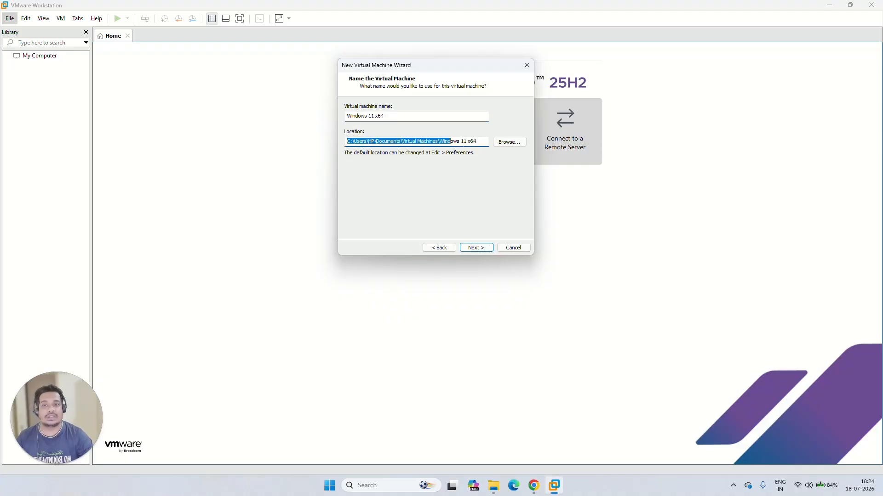
key("End")
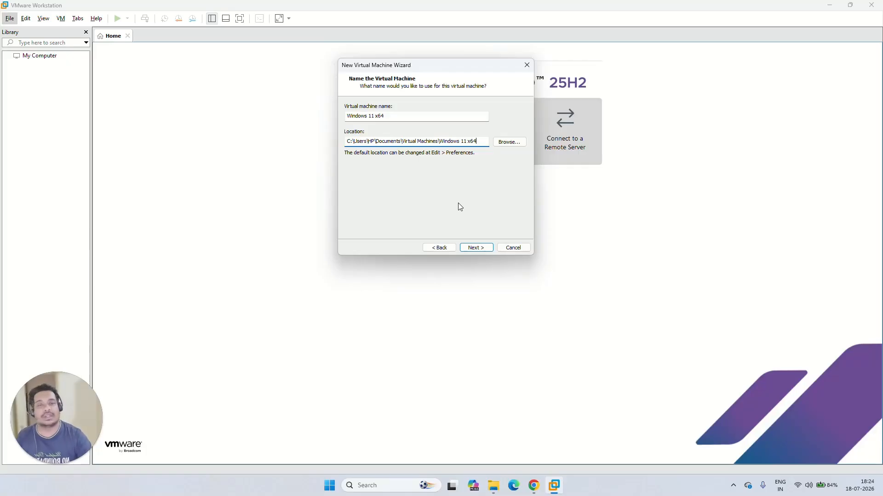
left_click(476, 248)
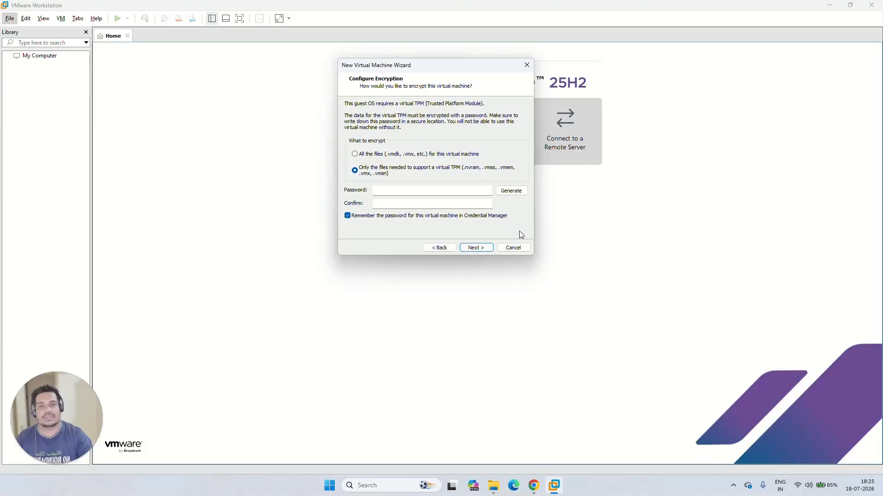
Step: Encrypt only the files needed for the virtual TPM, entering and confirming the encryption password, and continue to the disk capacity settings
left_click(470, 245)
left_click(486, 174)
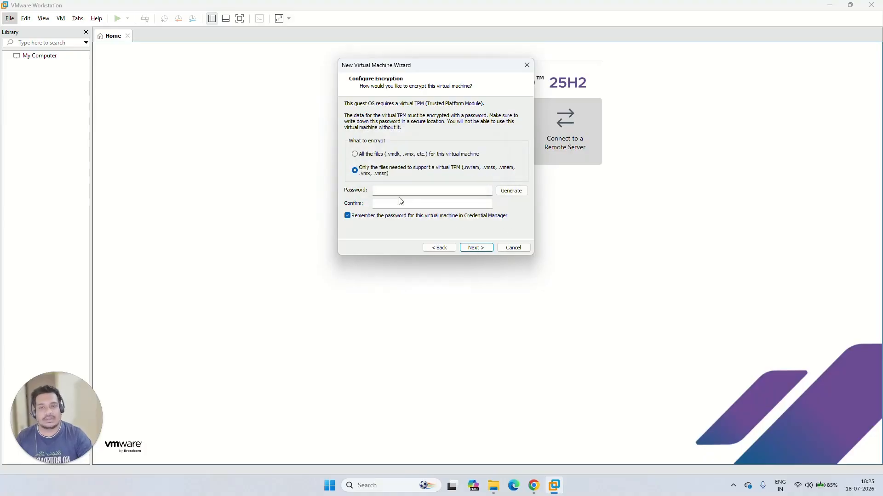
left_click(432, 191)
type("••••••••")
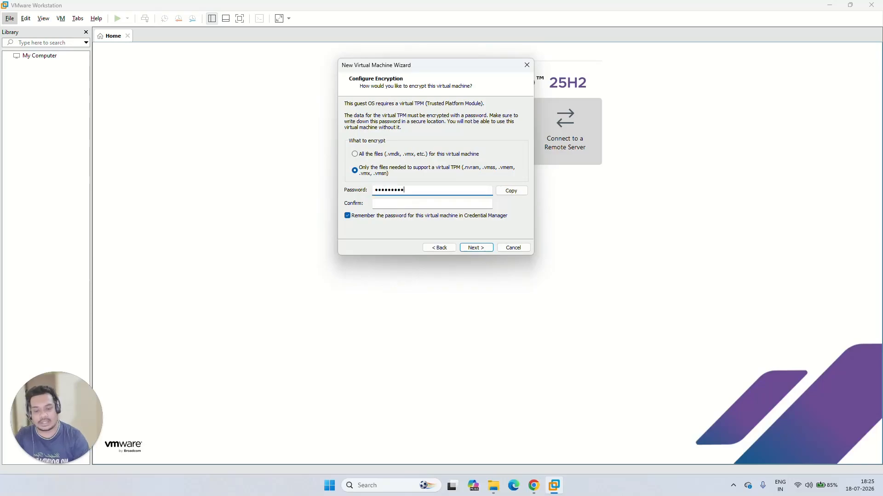
key("Tab")
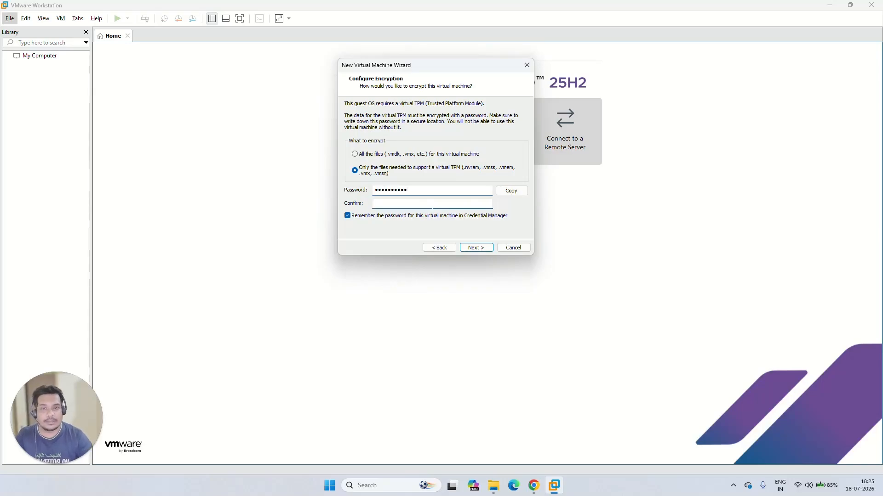
type("••••••••••")
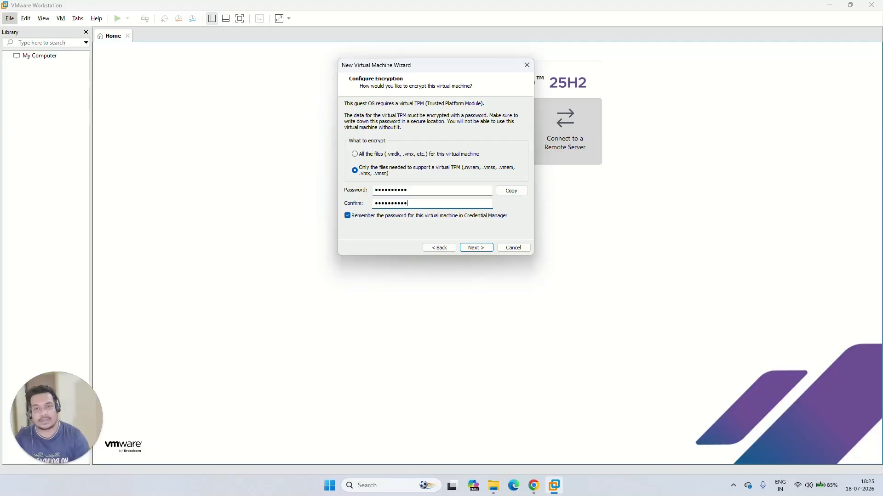
left_click(470, 249)
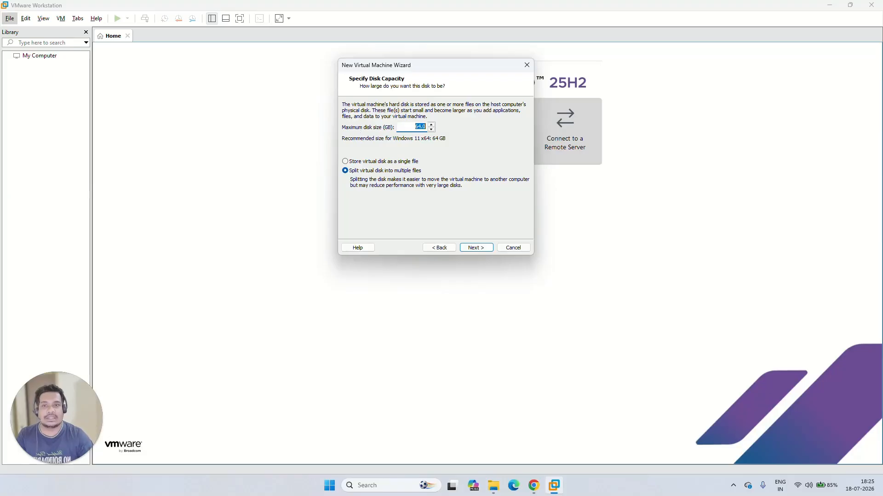
Step: Set the maximum disk size to 20 GB, split into multiple files, and finish creating the virtual machine
left_click(415, 126)
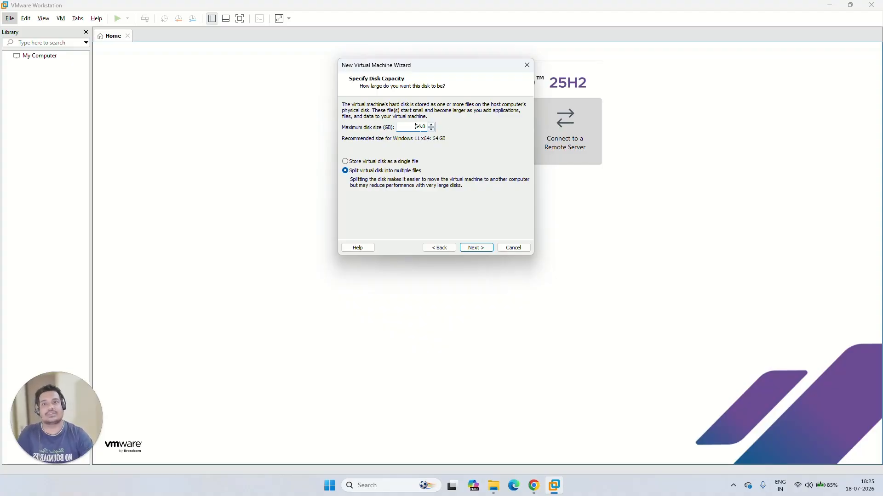
left_click_drag(415, 127, 449, 130)
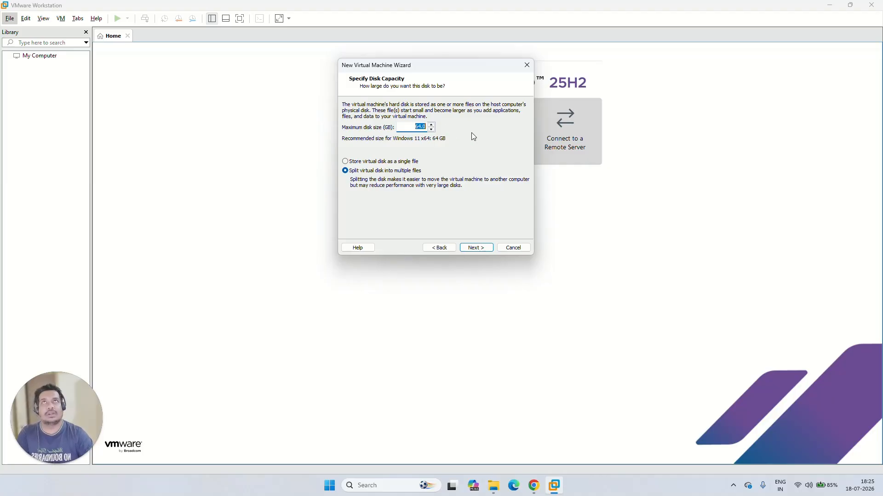
type("20")
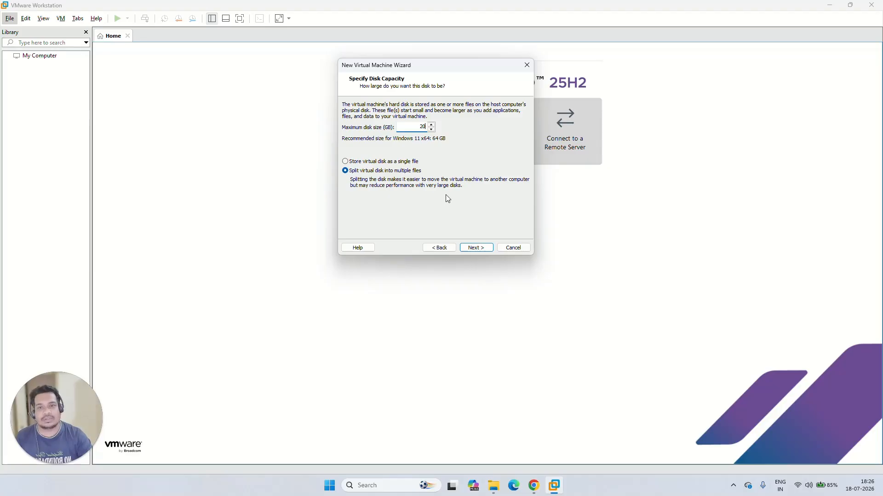
left_click(474, 248)
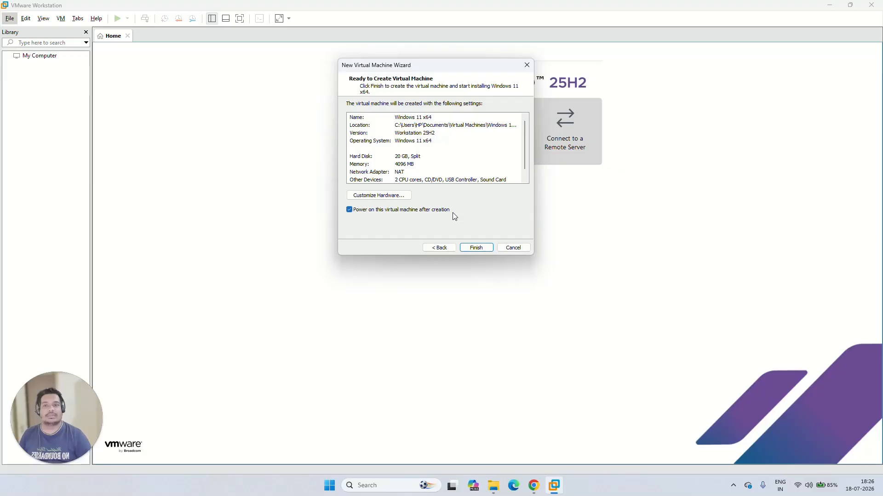
left_click(479, 251)
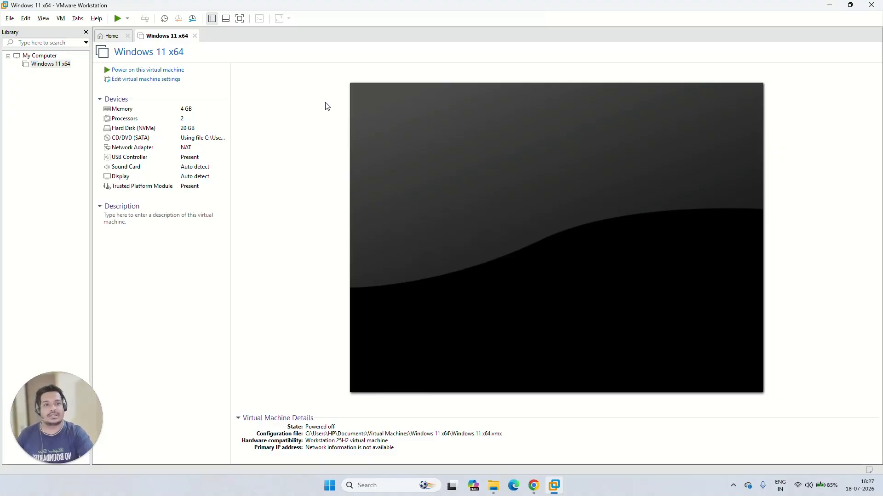
Step: Dismiss the virtual machine's error message and the removable devices hint
left_click(348, 85)
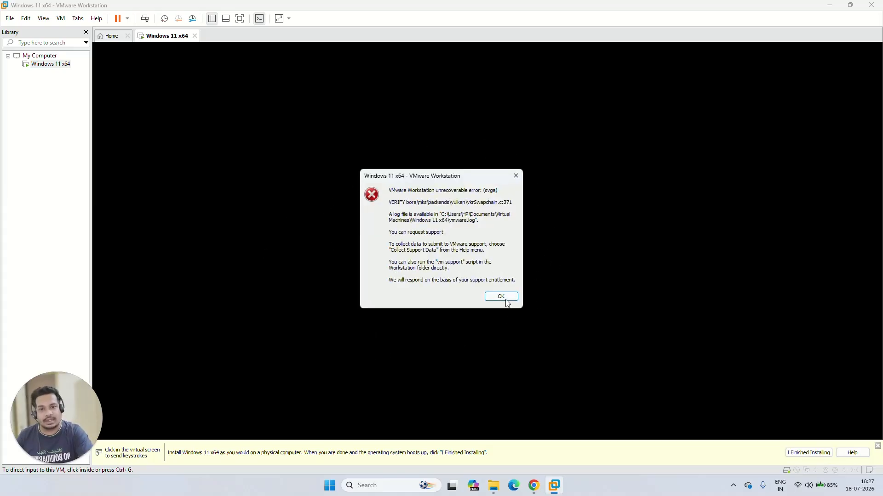
left_click(505, 300)
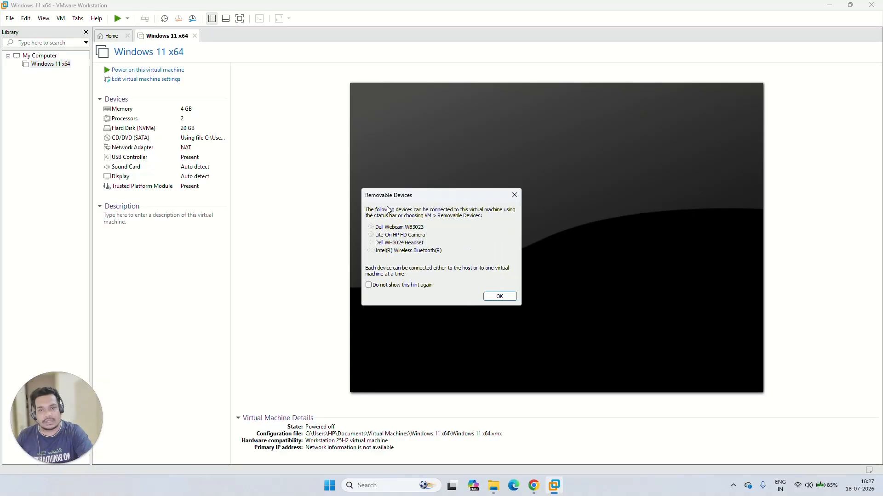
left_click(499, 296)
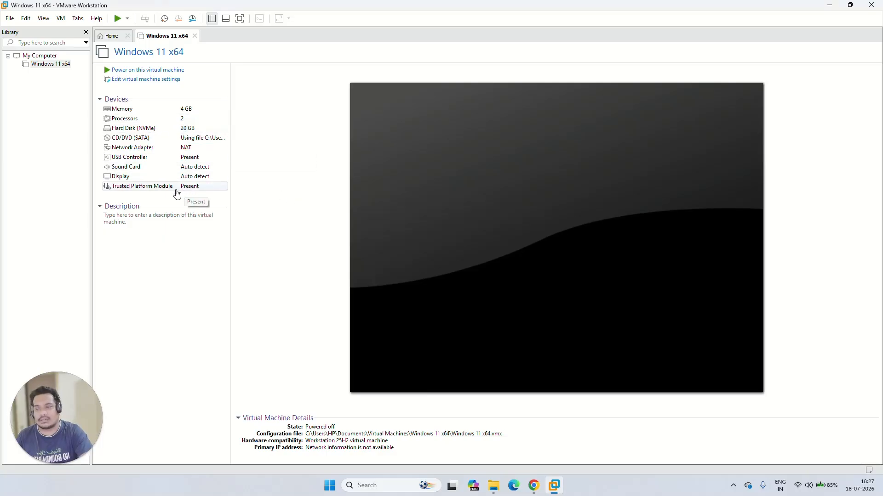
Step: Try to power on the Windows 11 x64 virtual machine again, read through the error details, and dismiss them
left_click(178, 74)
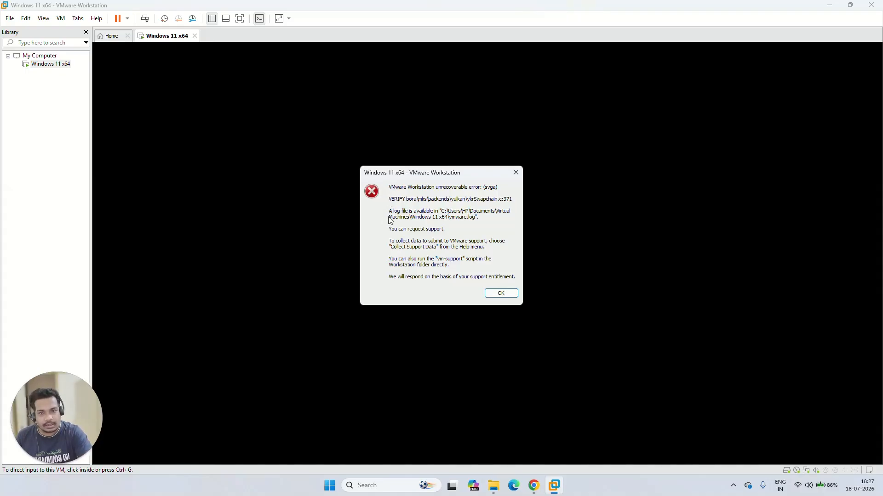
left_click_drag(393, 211, 479, 219)
left_click(459, 224)
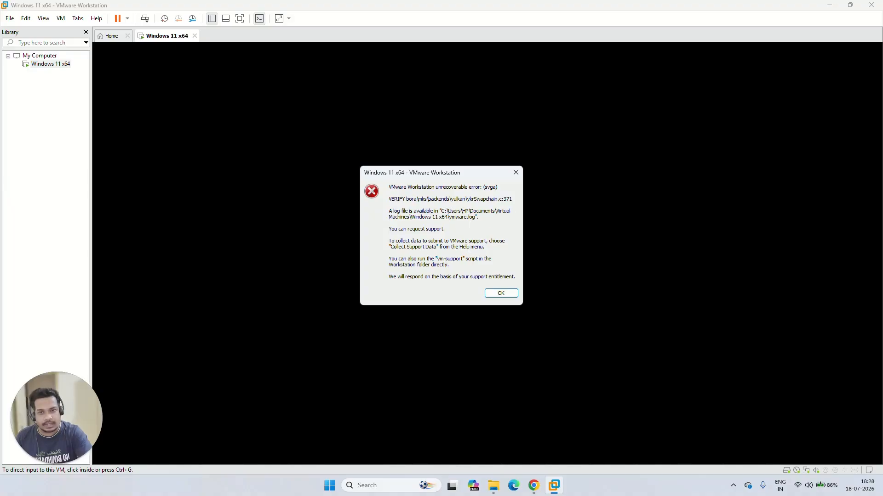
left_click_drag(389, 259, 515, 277)
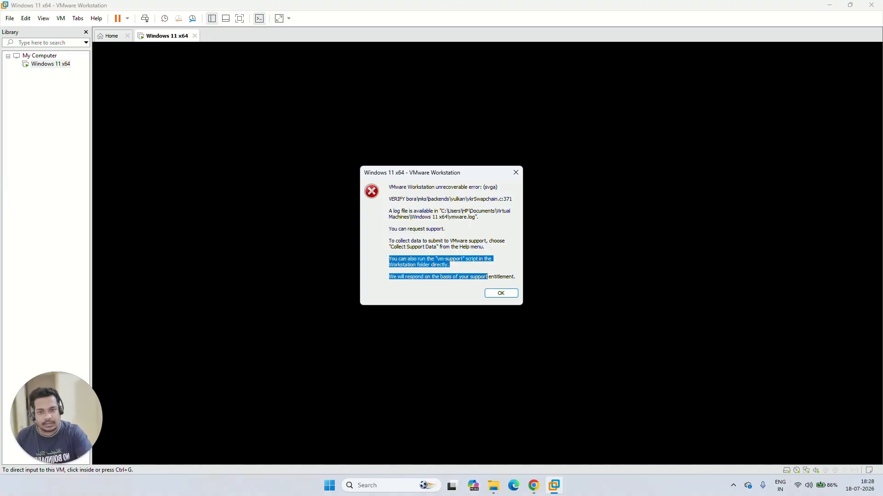
left_click_drag(437, 276, 507, 276)
left_click(476, 276)
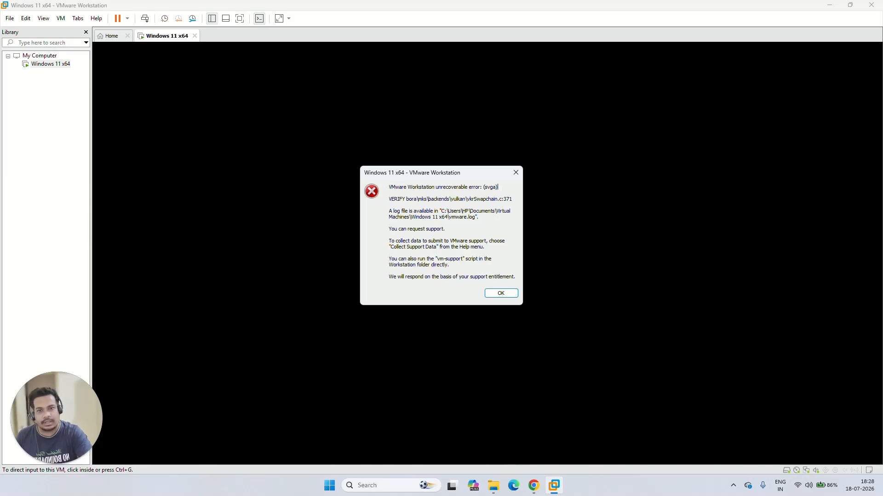
left_click_drag(497, 188, 392, 187)
left_click(392, 188)
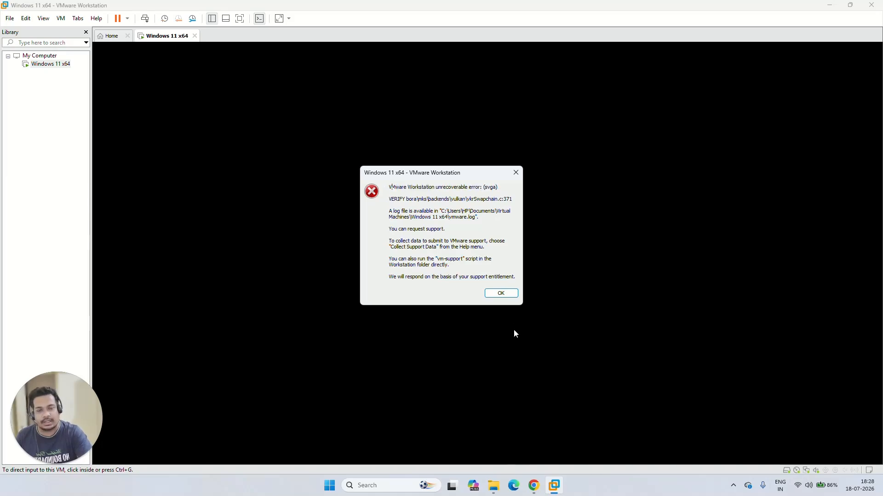
left_click(501, 294)
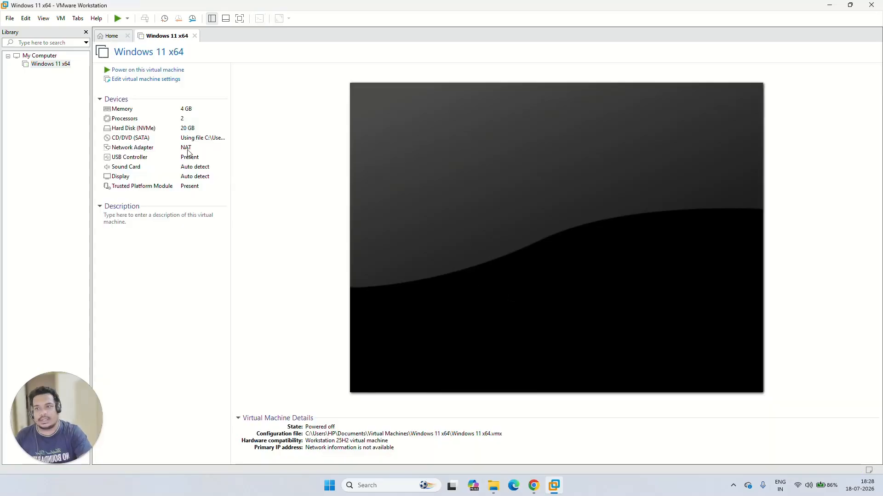
Step: Open the hardware settings of the powered-off Windows 11 x64 virtual machine
left_click(160, 80)
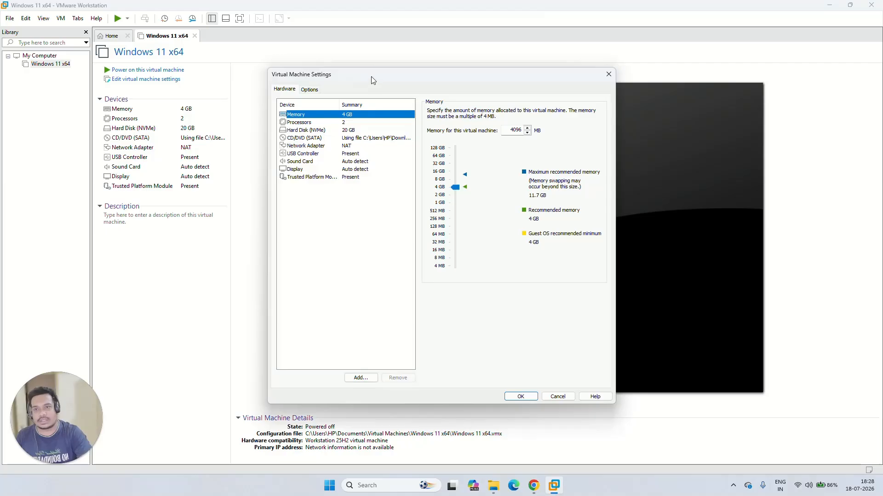
left_click(833, 200)
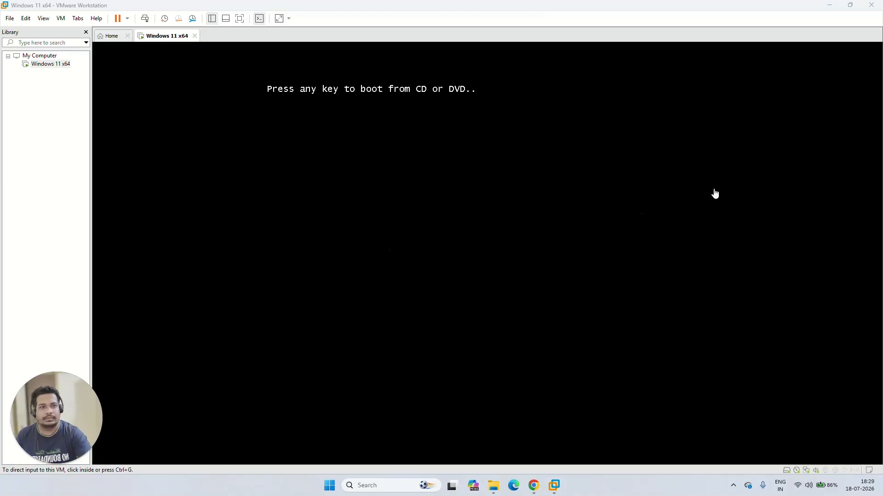
Step: Give the virtual machine keyboard focus and boot it from the Windows 11 installation disc
left_click(552, 208)
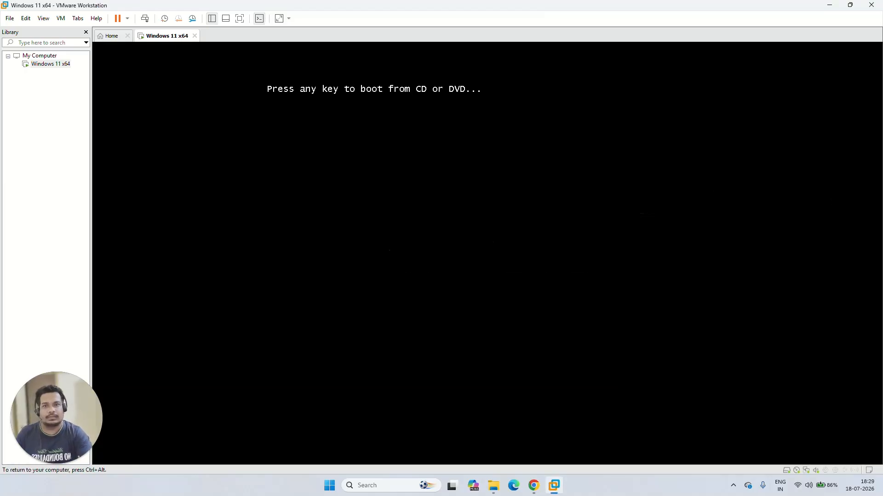
key("Return")
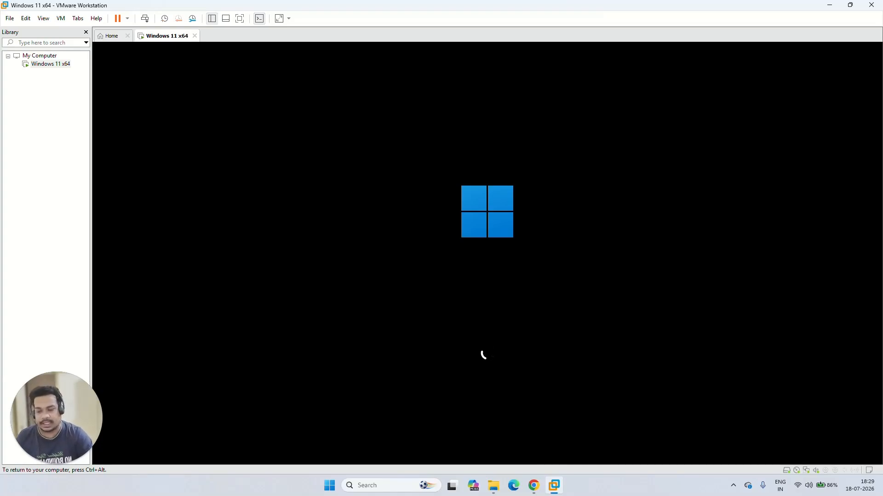
Step: Examine the running virtual machine's display settings, including the Accelerate 3D graphics option, and close the settings without saving
key("ctrl+alt")
left_click(102, 41)
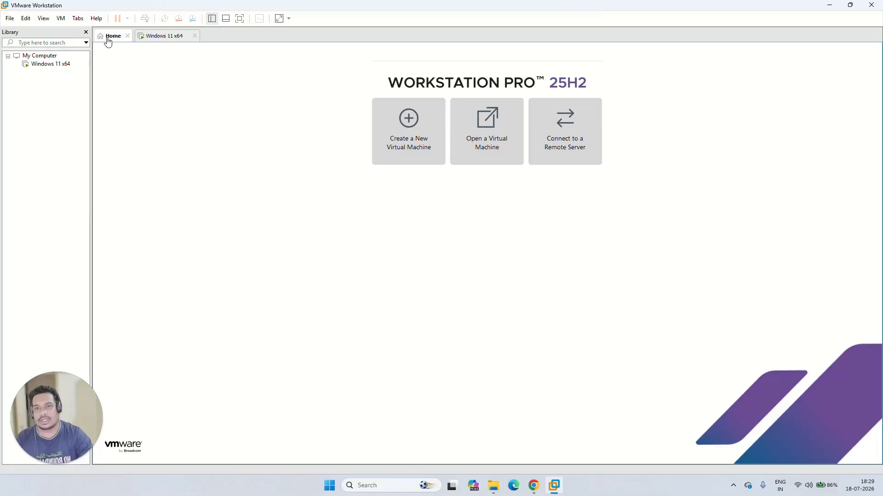
left_click(164, 36)
right_click(46, 68)
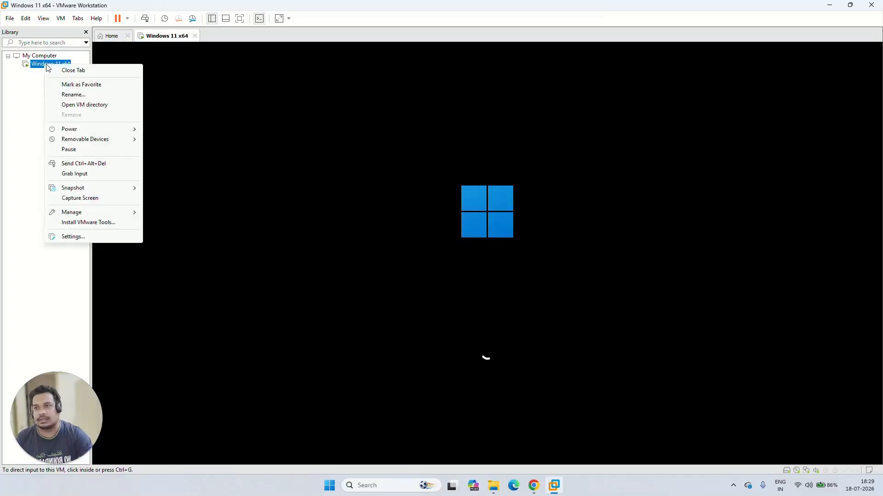
mouse_move(119, 216)
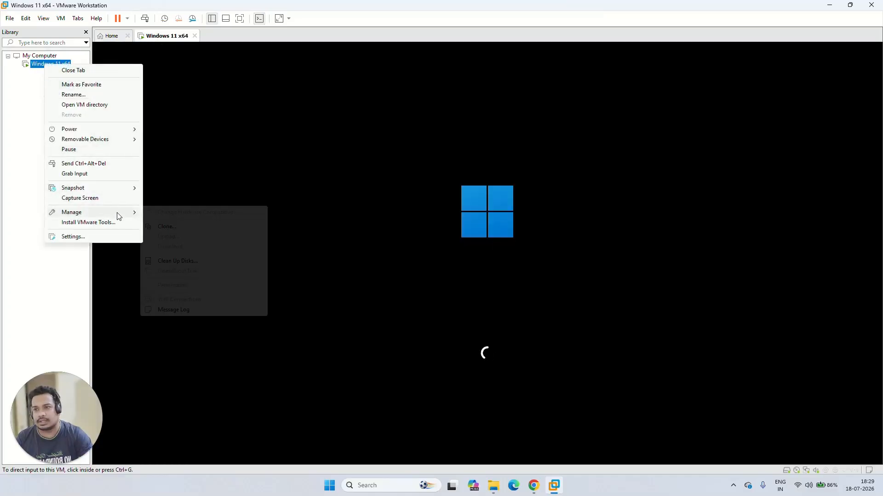
left_click(102, 237)
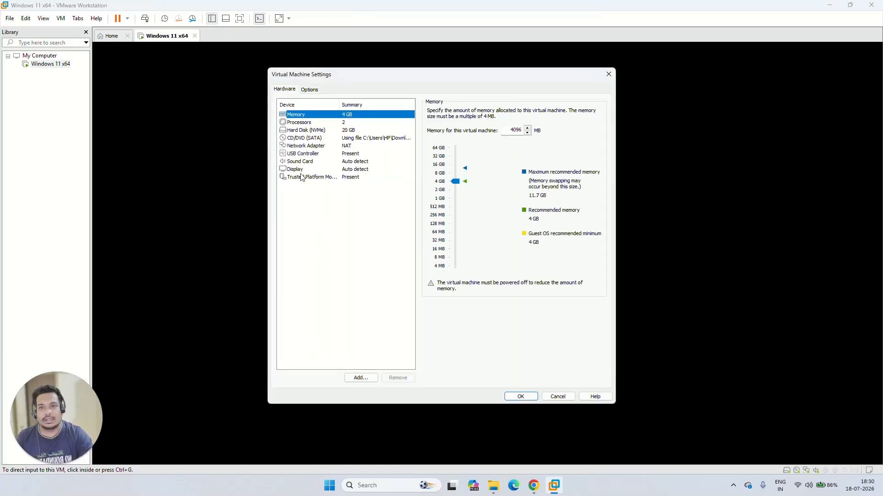
left_click(299, 170)
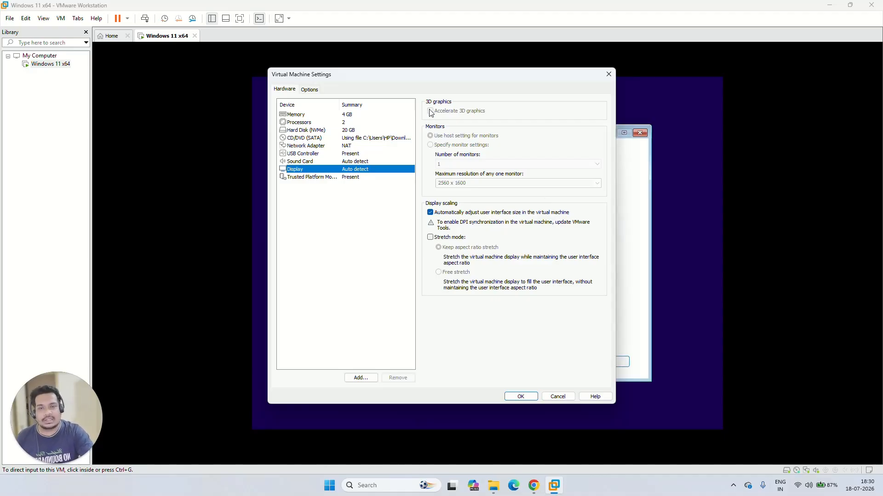
left_click(834, 279)
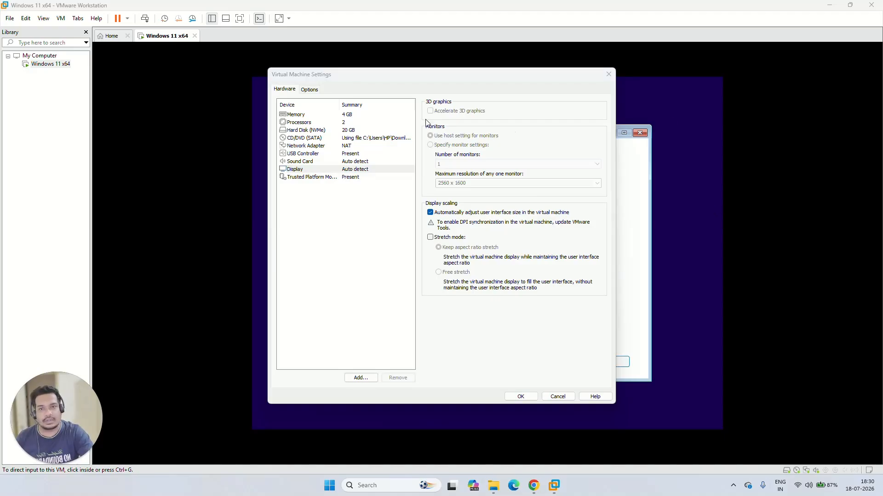
mouse_move(423, 119)
left_mouse_down()
mouse_move(488, 82)
mouse_move(523, 117)
mouse_move(427, 119)
left_mouse_up()
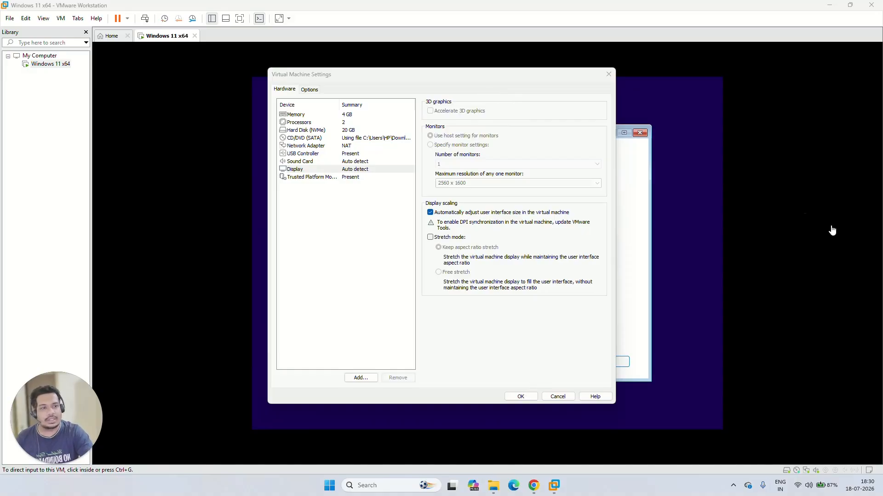
left_click(558, 396)
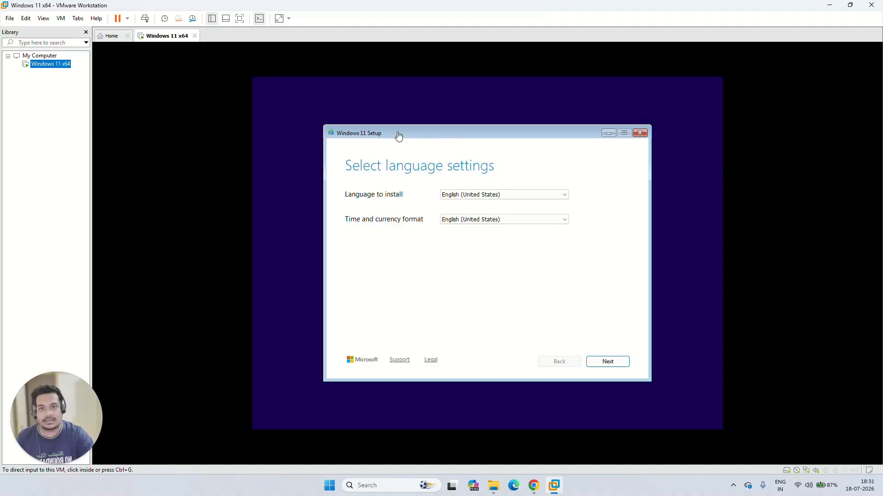
Step: Accept English (United States) for the Windows 11 Setup language and time format, and keep the US keyboard layout
left_click(534, 312)
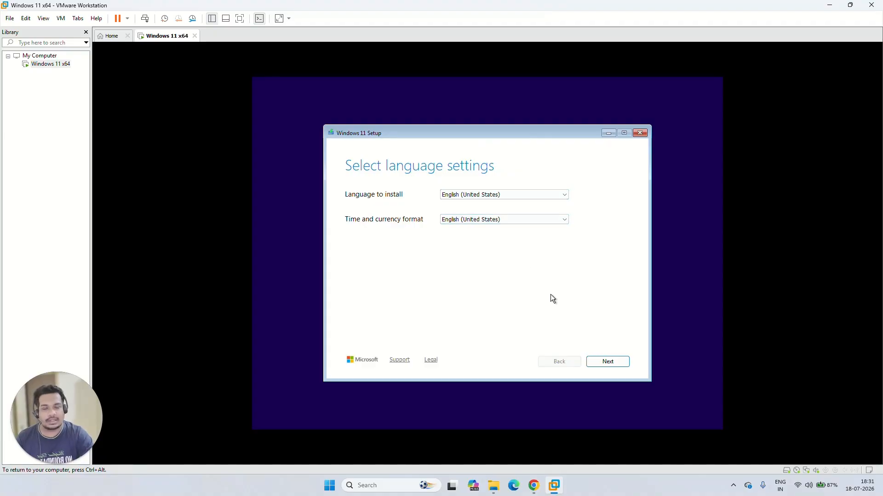
left_click(609, 364)
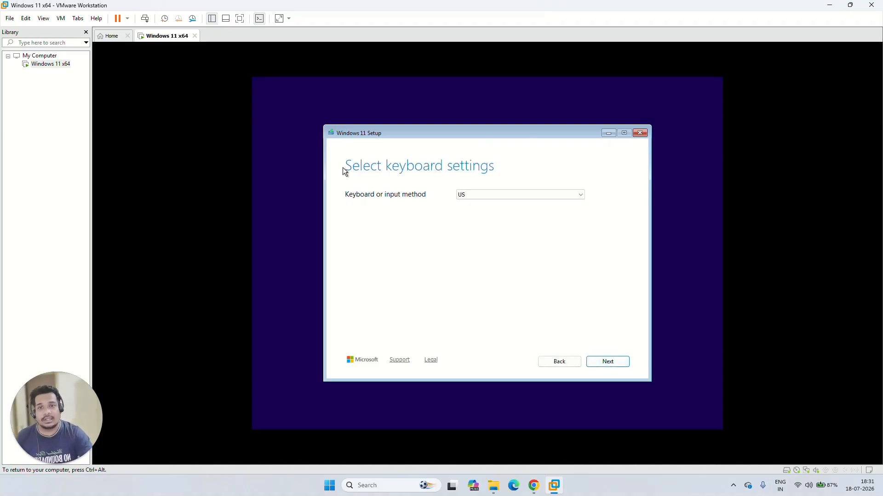
left_click(581, 194)
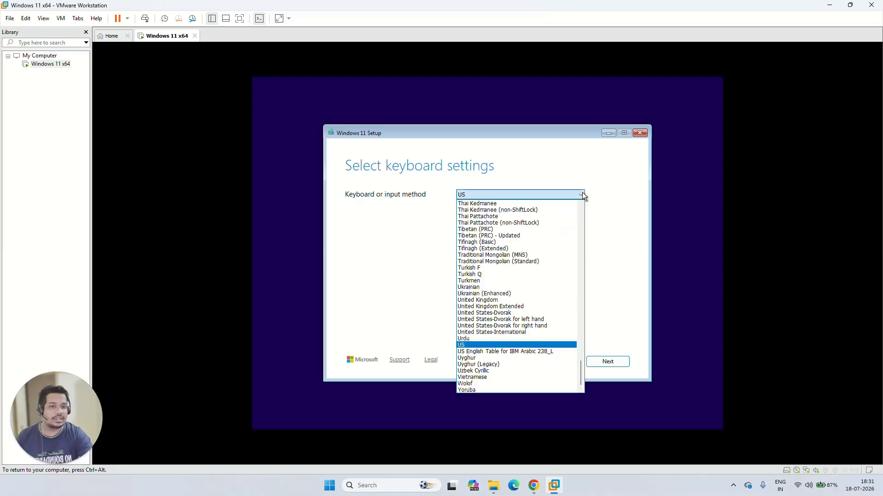
left_click(582, 194)
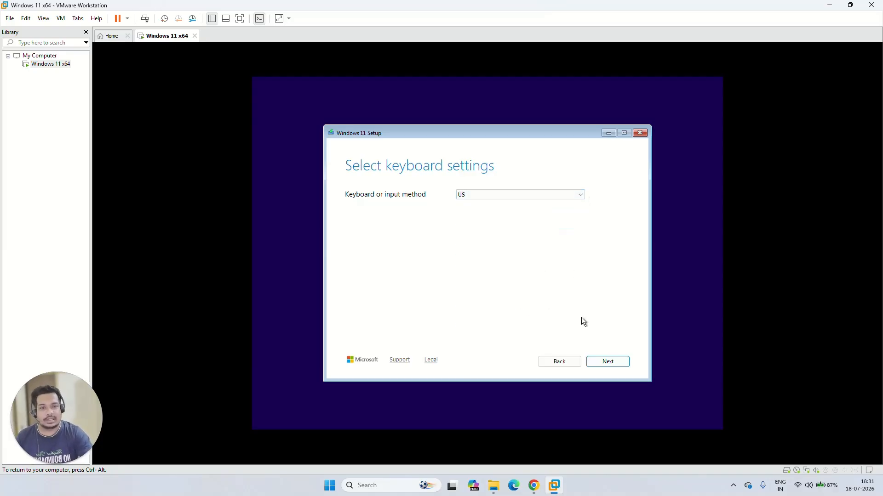
left_click(612, 362)
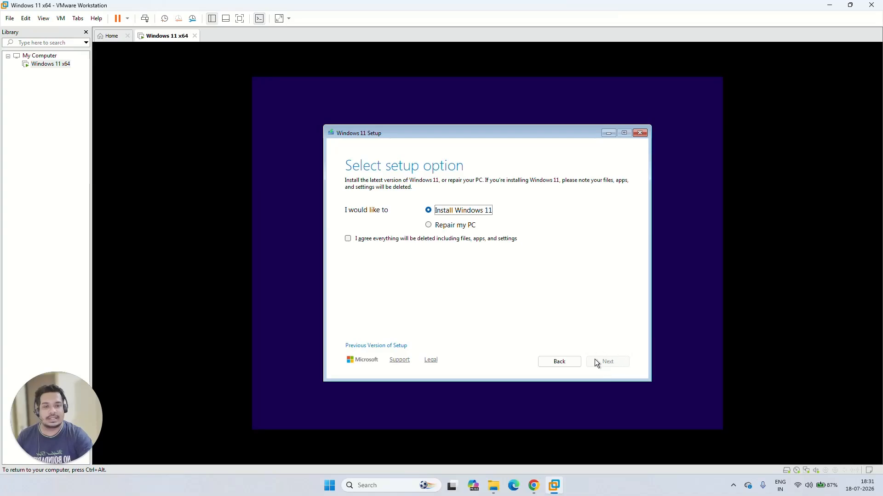
Step: Choose to install Windows 11, agree that everything will be deleted, and continue without a product key
left_click(349, 239)
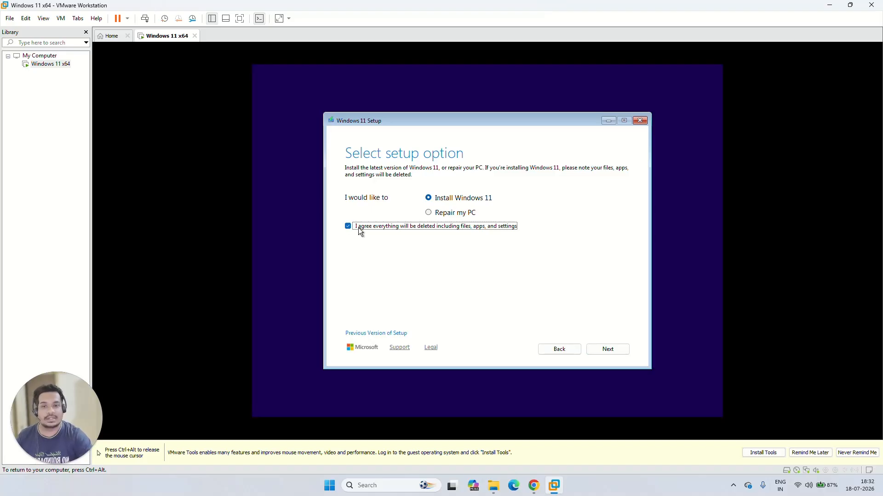
left_click(605, 349)
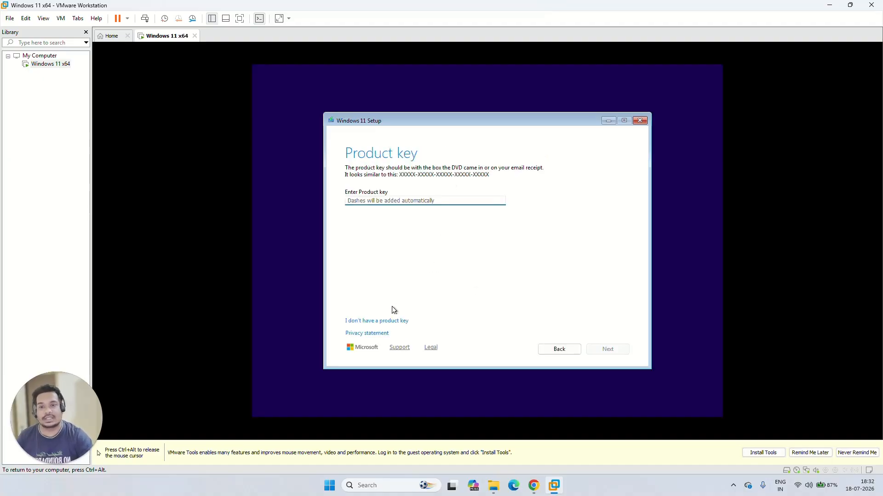
left_click(394, 321)
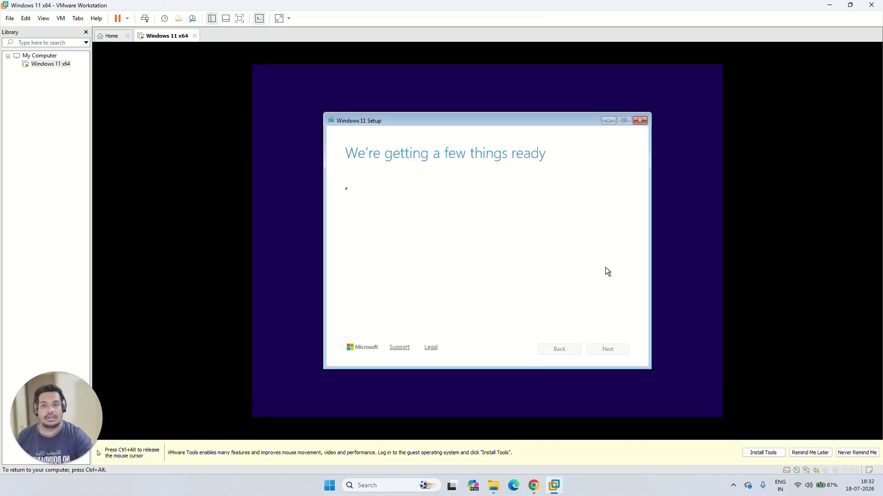
Step: Release input from the virtual machine and postpone the VMware Tools installation reminder
key("ctrl+alt")
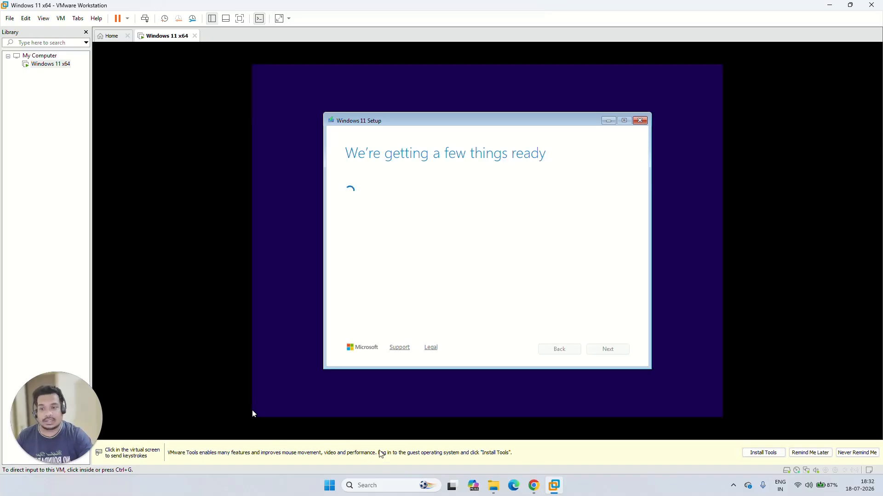
left_click(476, 117)
key("ctrl+alt")
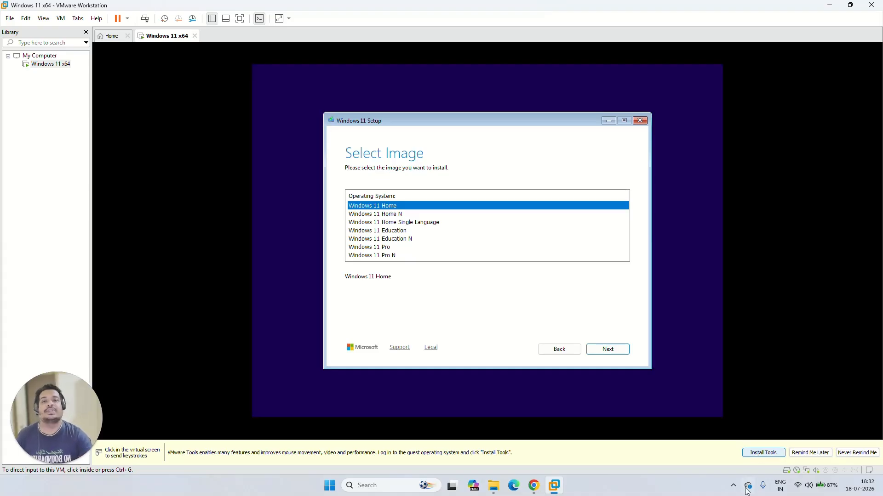
left_click(723, 360)
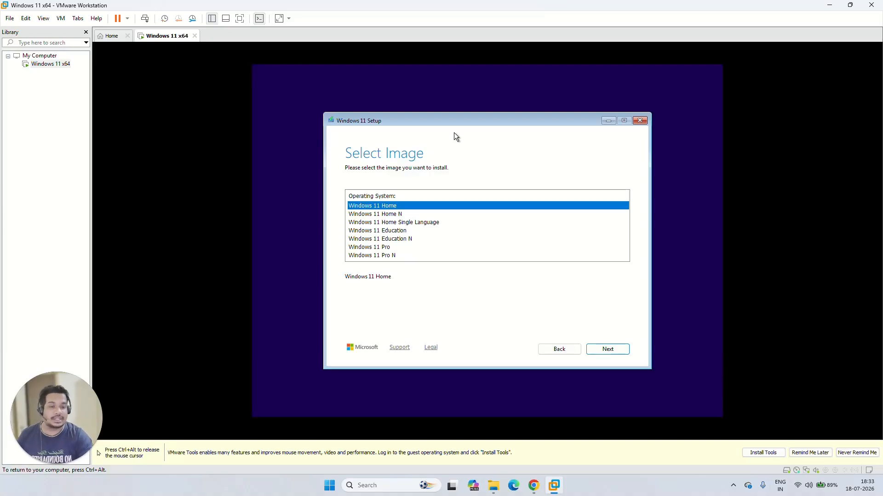
key("ctrl+alt")
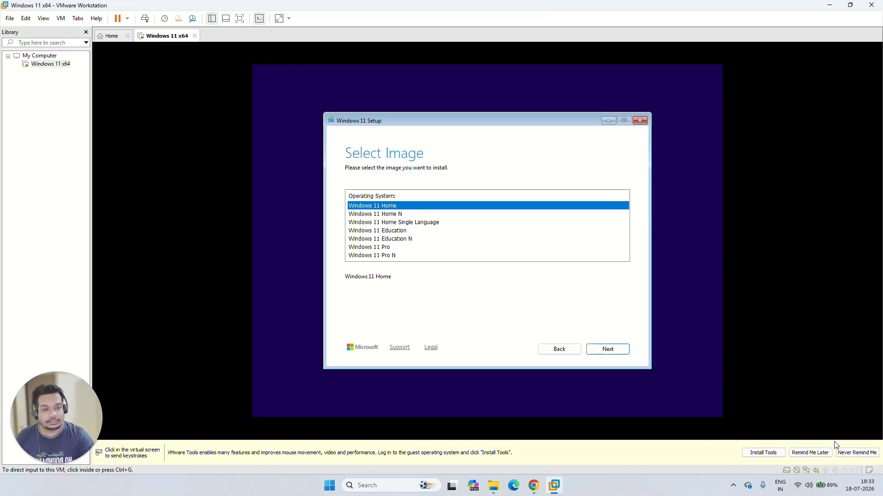
left_click(817, 452)
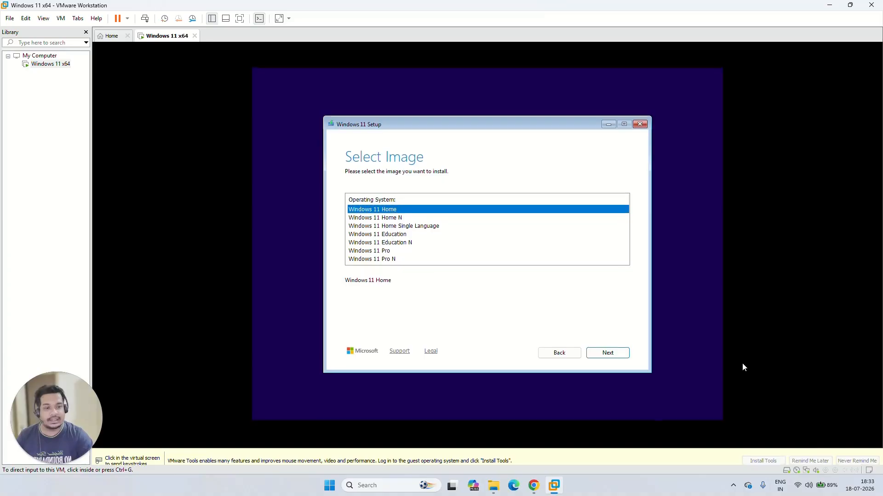
Step: Select the Windows 11 Pro image for installation, skim the Microsoft license terms, and accept them
left_click(531, 289)
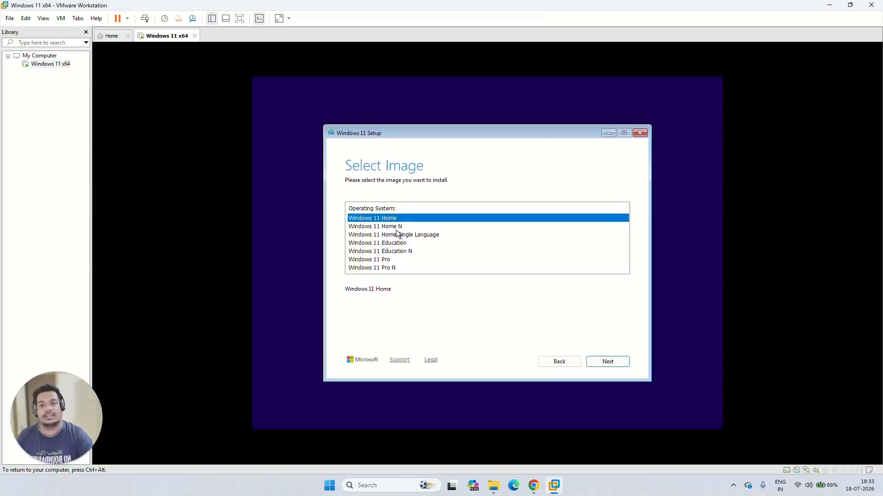
left_click(371, 260)
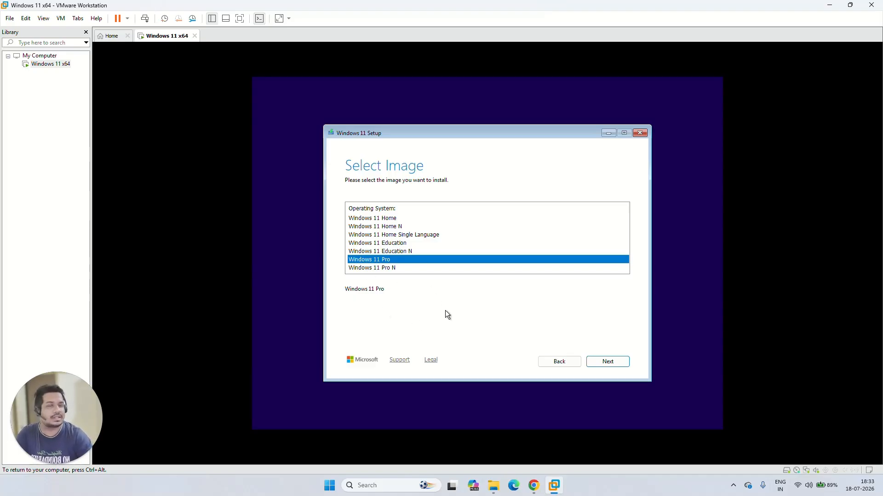
key("Return")
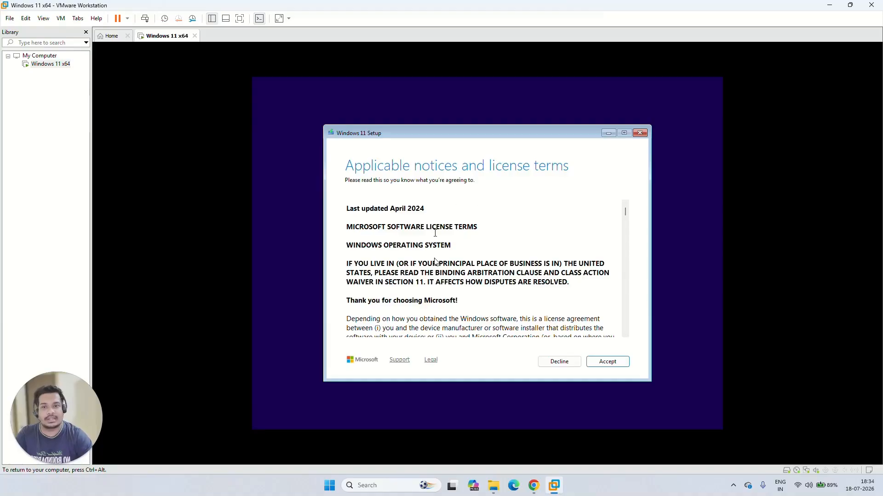
scroll(576, 266, "down", 5)
scroll(577, 267, "down", 10)
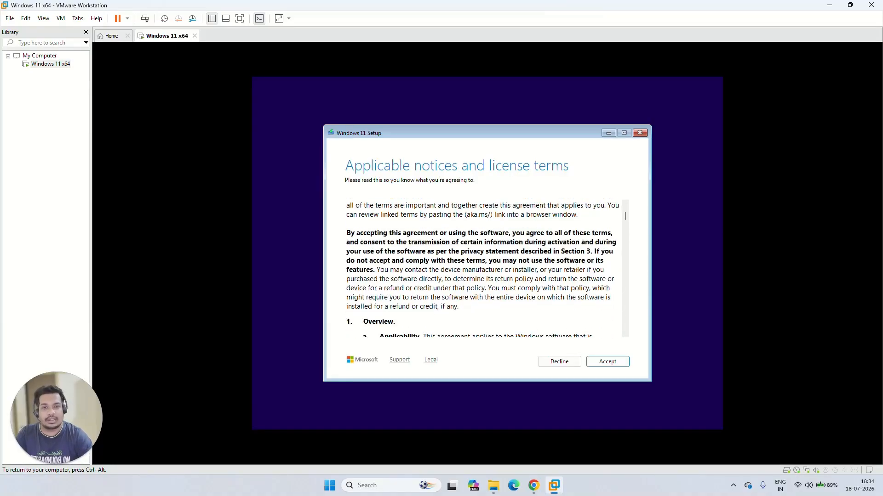
scroll(576, 266, "down", 10)
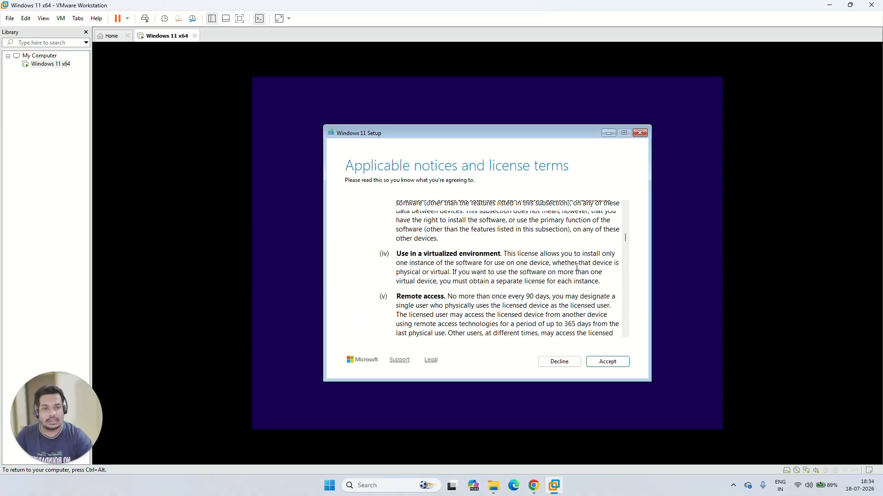
left_click(610, 363)
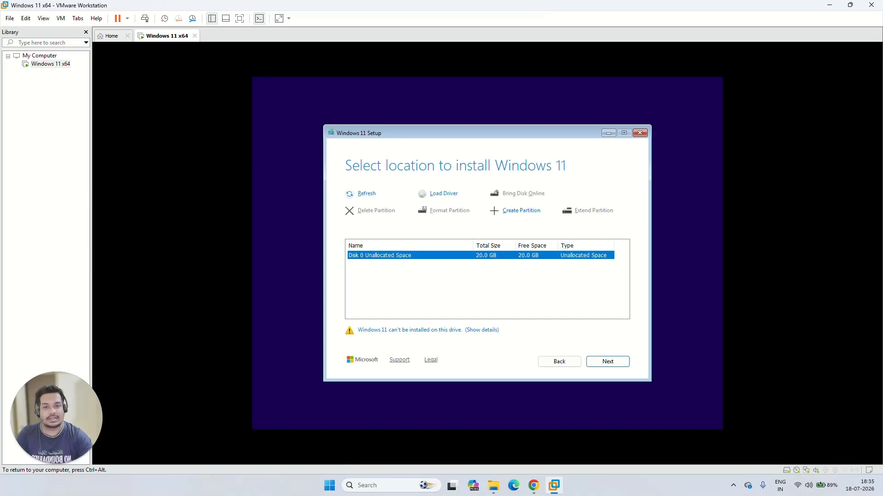
Step: Use the unallocated space on Disk 0 as the install location and start the Windows 11 Pro installation
left_click(611, 363)
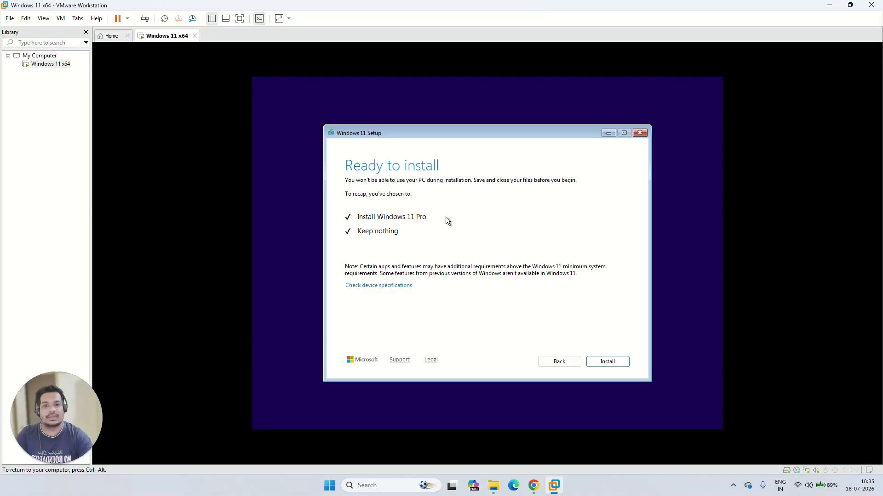
left_click(603, 360)
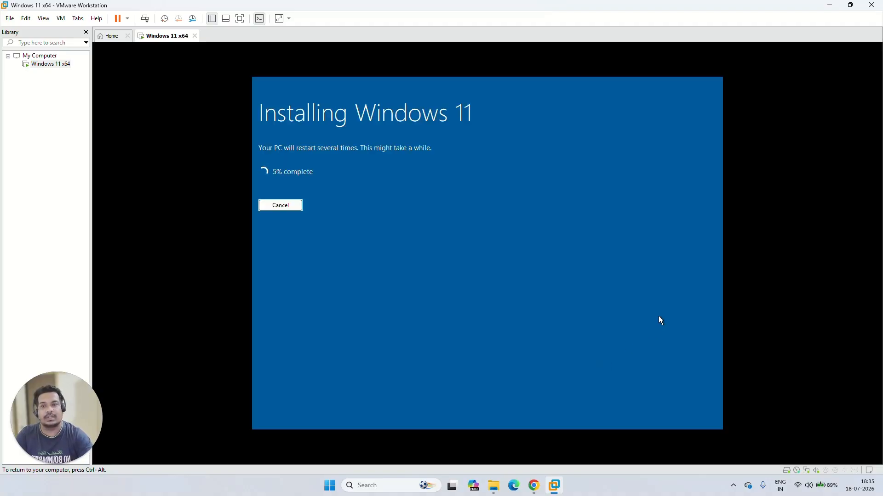